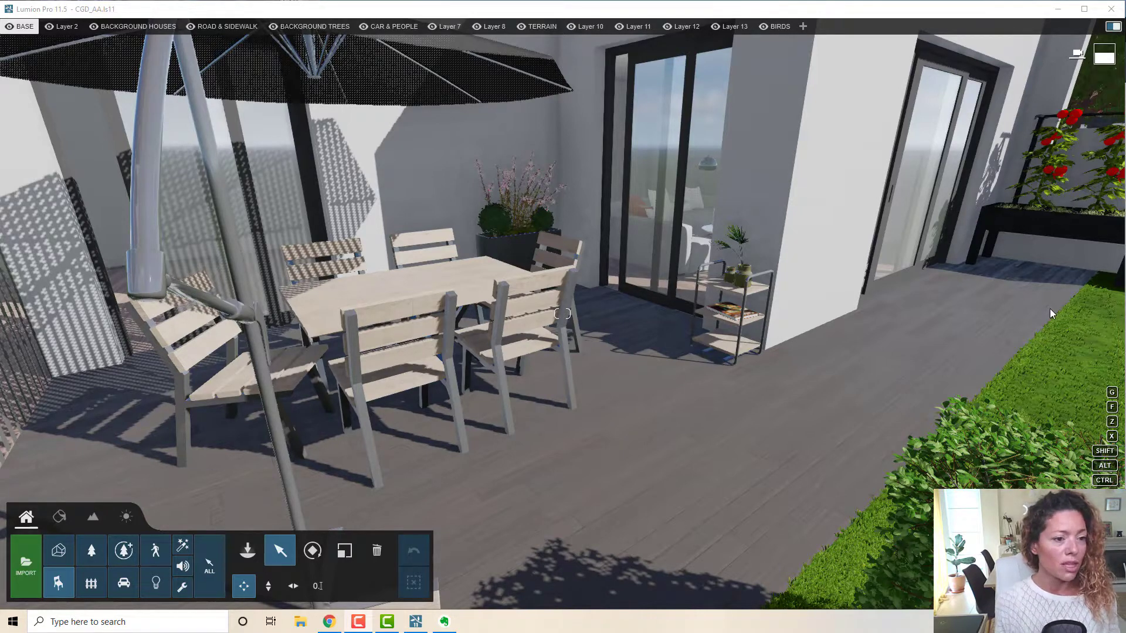
Switch to Chrome and return to the beginning of the Lumion 11.5 release notes.
{"action": "left_click", "coordinate": [331, 625]}
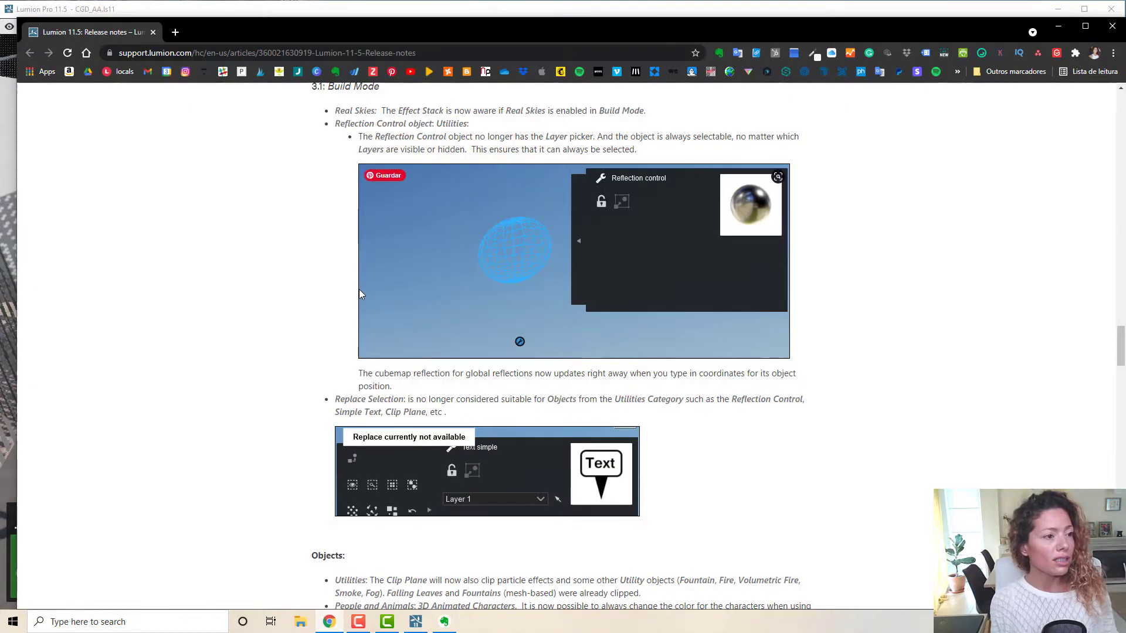
{"action": "scroll", "coordinate": [845, 350], "scroll_direction": "up", "scroll_amount": 3}
{"action": "scroll", "coordinate": [844, 350], "scroll_direction": "up", "scroll_amount": 20}
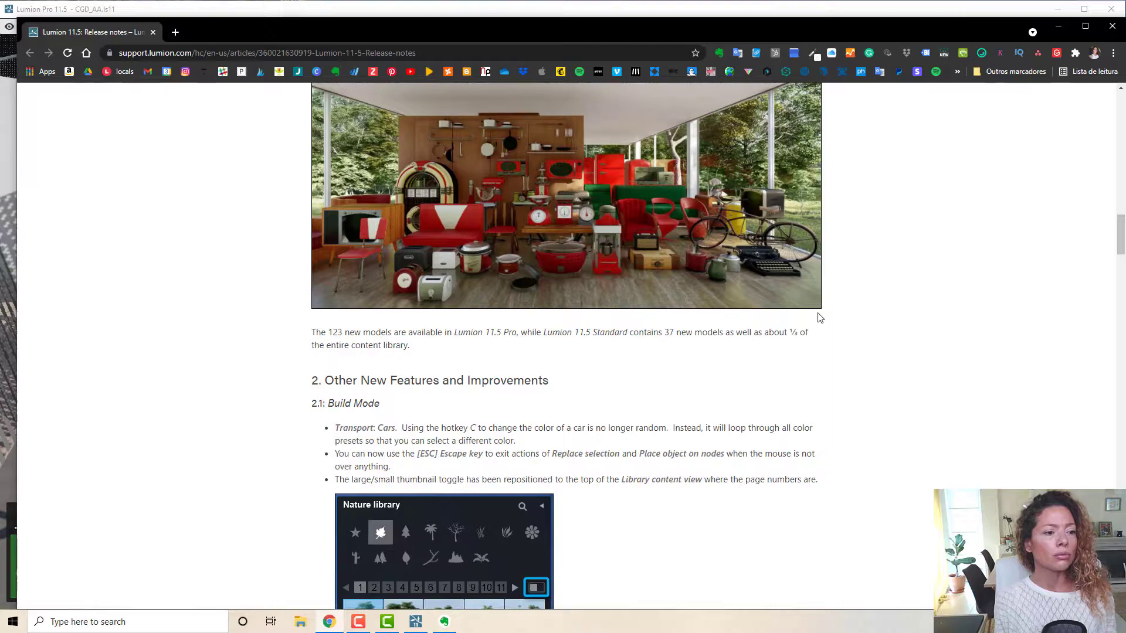
{"action": "scroll", "coordinate": [820, 317], "scroll_direction": "up", "scroll_amount": 10}
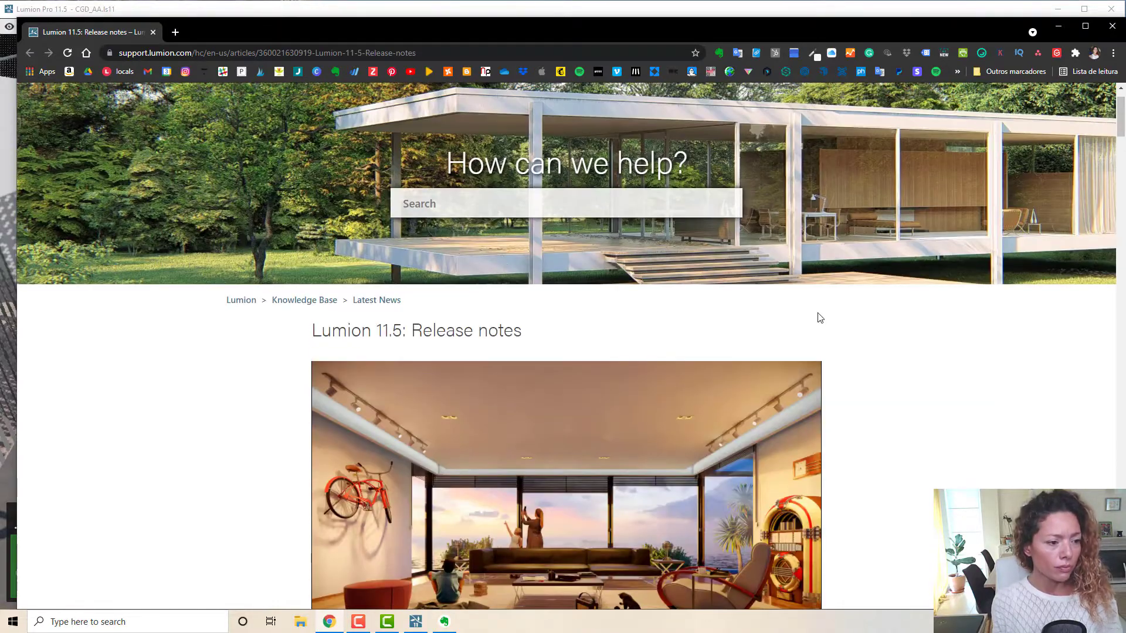
Read the introduction, the compatibility notes and the new models highlights in the release notes.
{"action": "scroll", "coordinate": [819, 317], "scroll_direction": "down", "scroll_amount": 10}
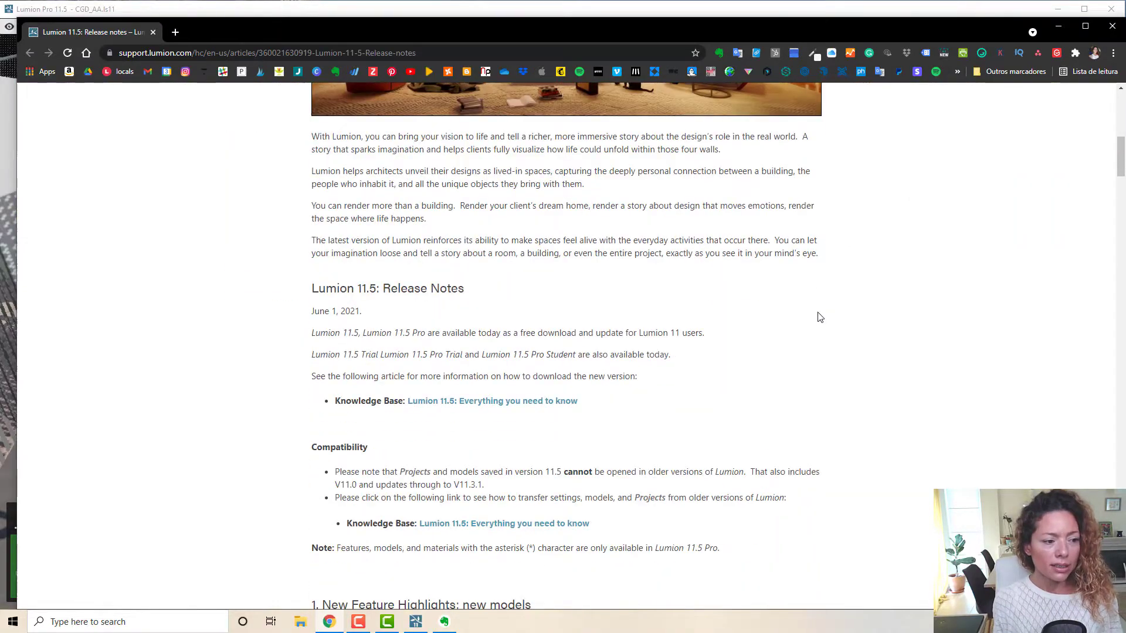
{"action": "scroll", "coordinate": [824, 300], "scroll_direction": "down", "scroll_amount": 5}
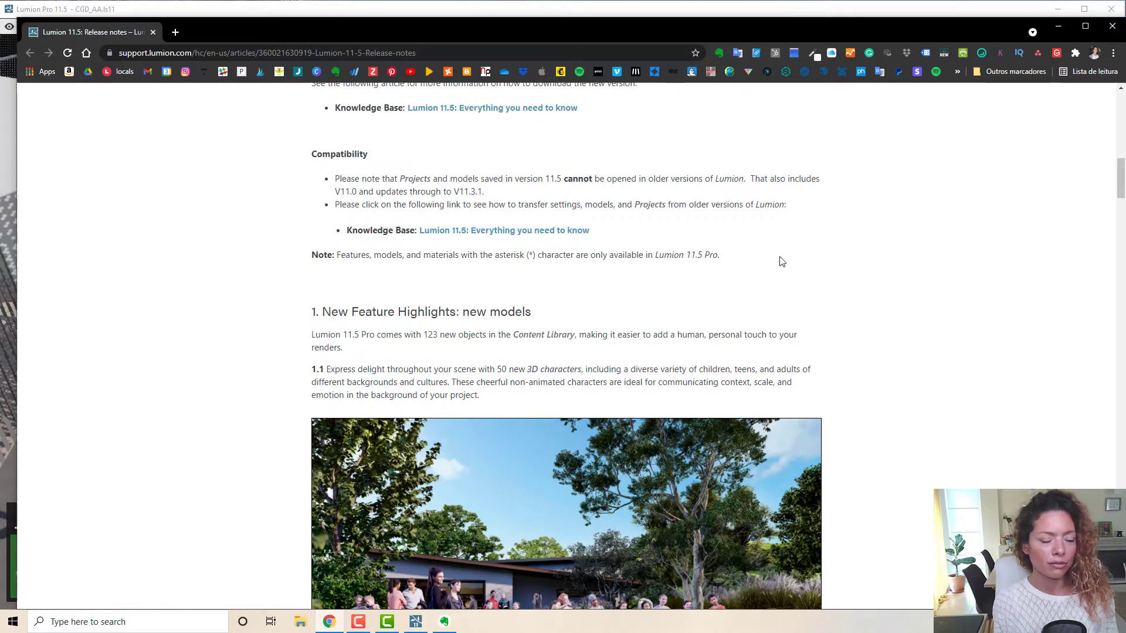
{"action": "scroll", "coordinate": [911, 320], "scroll_direction": "down", "scroll_amount": 1}
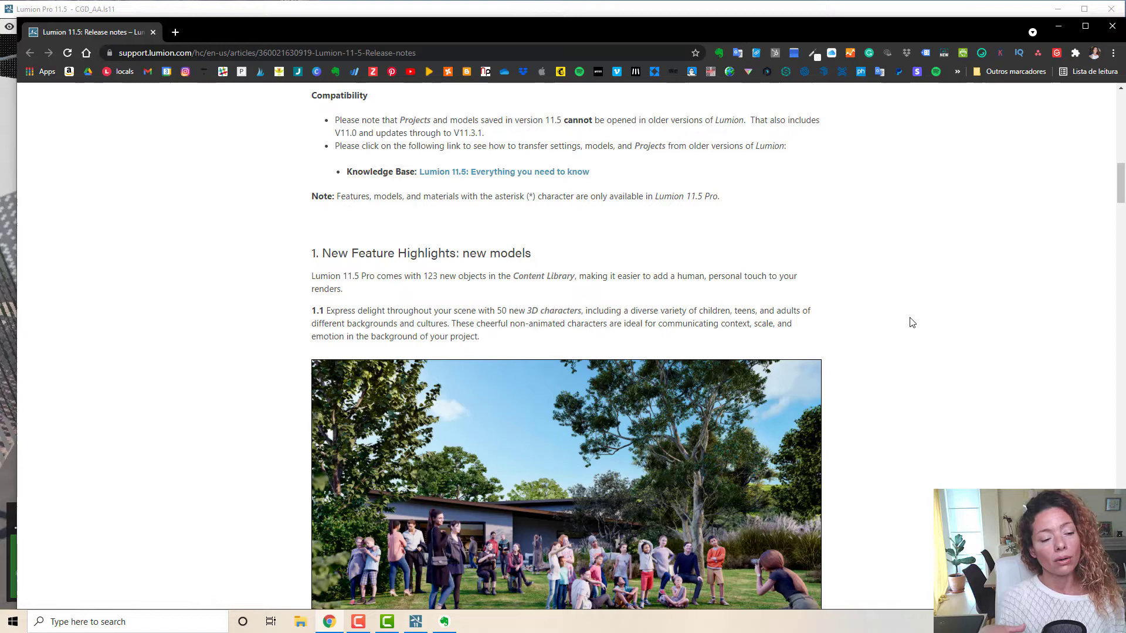
{"action": "scroll", "coordinate": [912, 323], "scroll_direction": "down", "scroll_amount": 1}
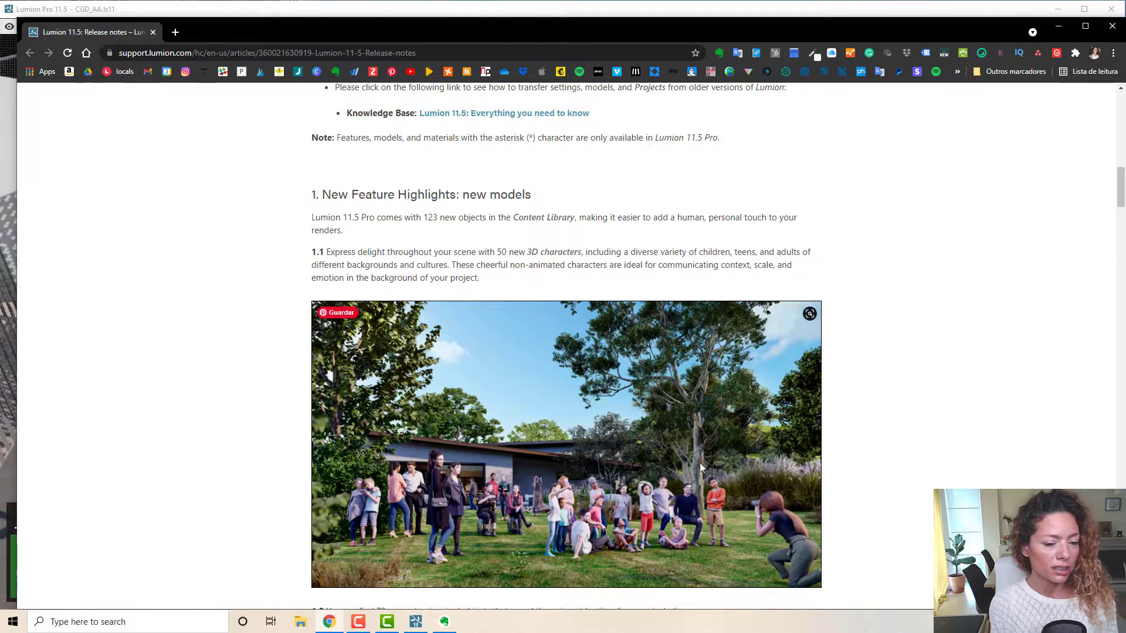
{"action": "scroll", "coordinate": [743, 431], "scroll_direction": "down", "scroll_amount": 2}
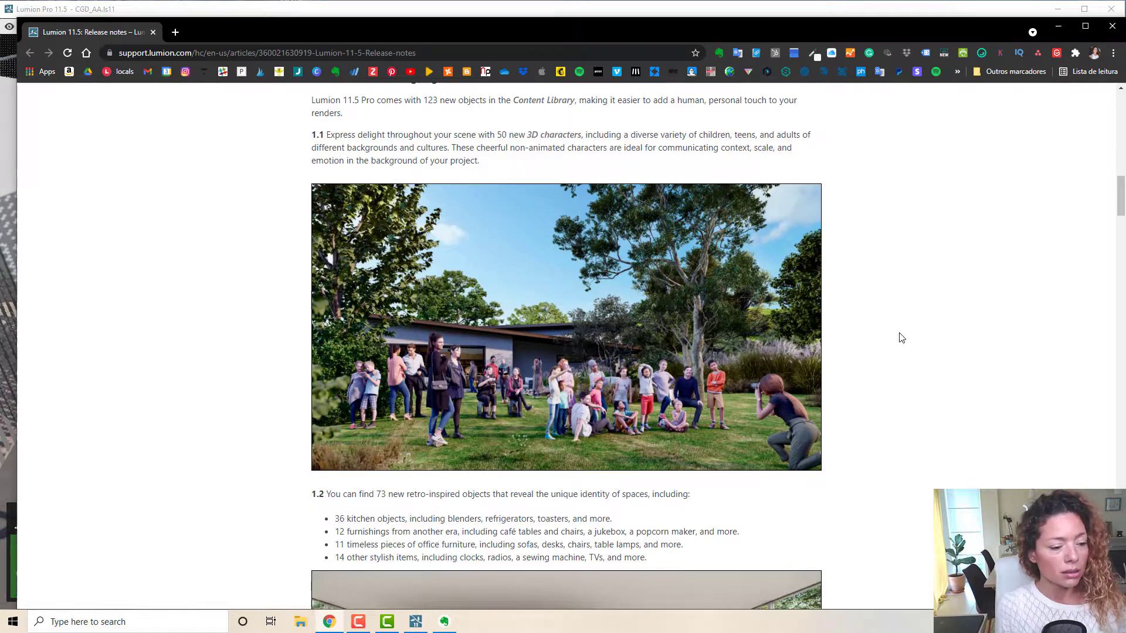
{"action": "scroll", "coordinate": [882, 330], "scroll_direction": "down", "scroll_amount": 4}
{"action": "scroll", "coordinate": [884, 334], "scroll_direction": "down", "scroll_amount": 2}
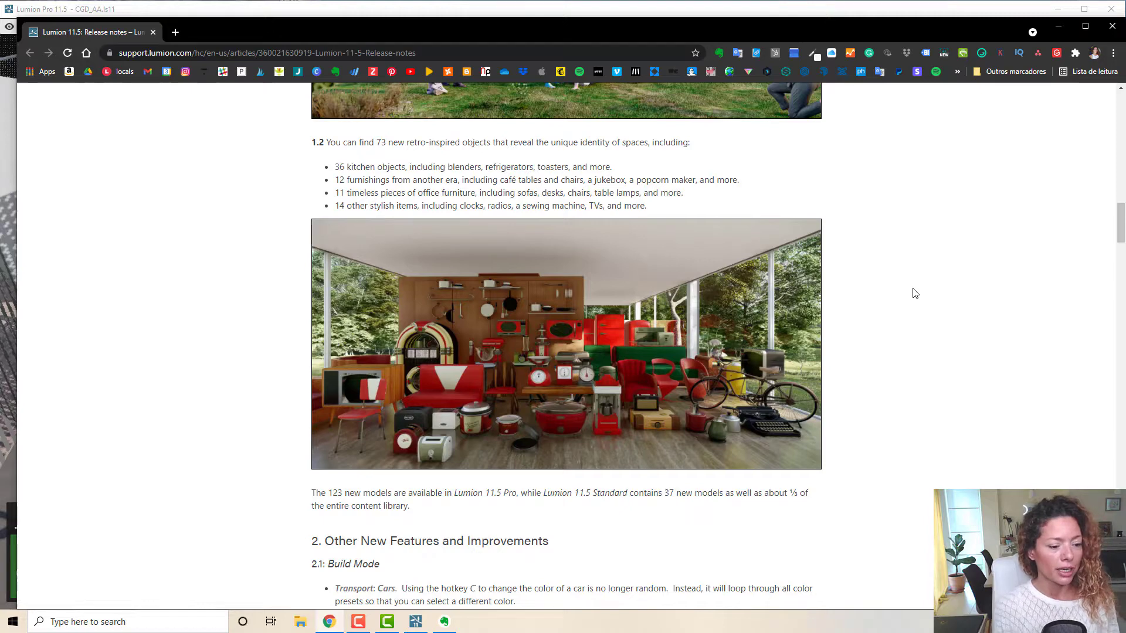
{"action": "scroll", "coordinate": [916, 293], "scroll_direction": "down", "scroll_amount": 4}
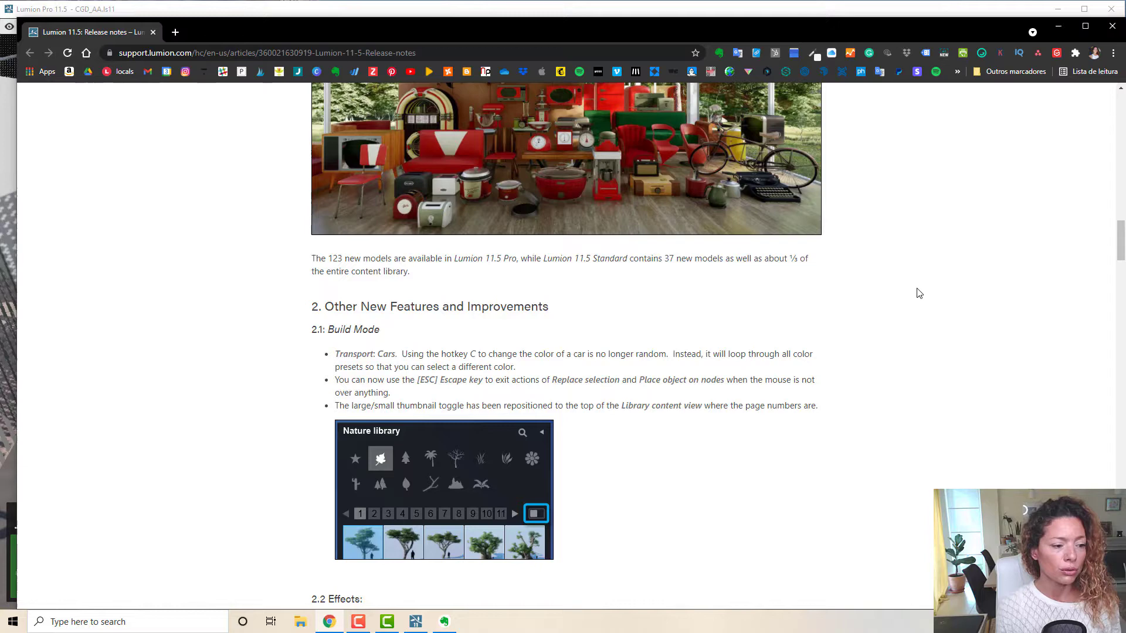
Look through the other new features and improvements, continuing to the object fixes under Changes & Resolved Errors.
{"action": "scroll", "coordinate": [882, 381], "scroll_direction": "down", "scroll_amount": 4}
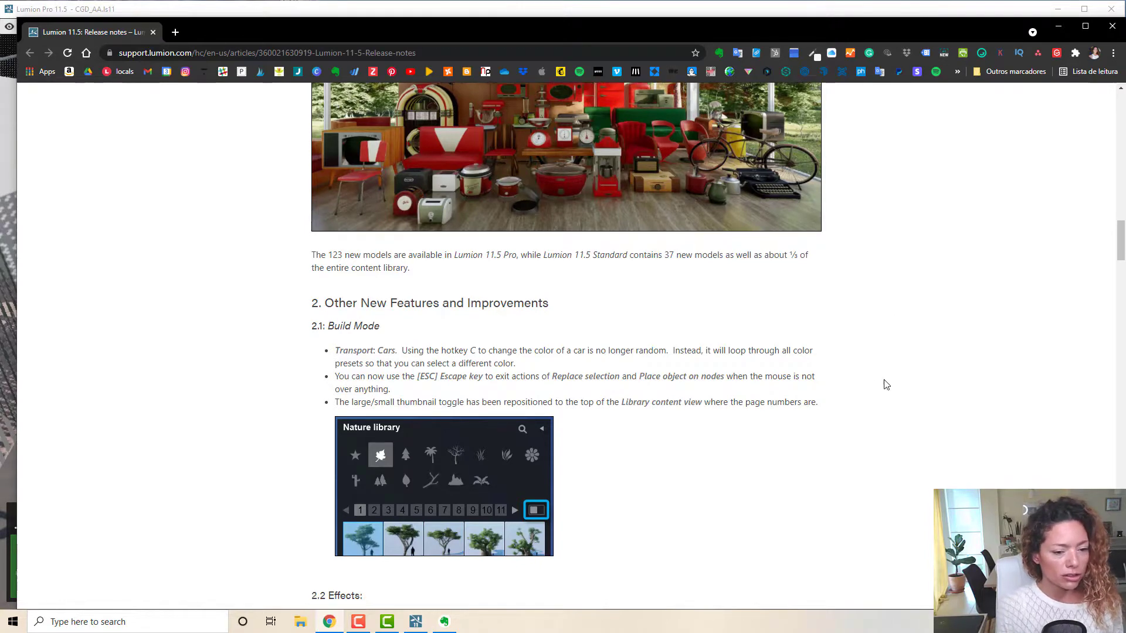
{"action": "scroll", "coordinate": [866, 380], "scroll_direction": "down", "scroll_amount": 7}
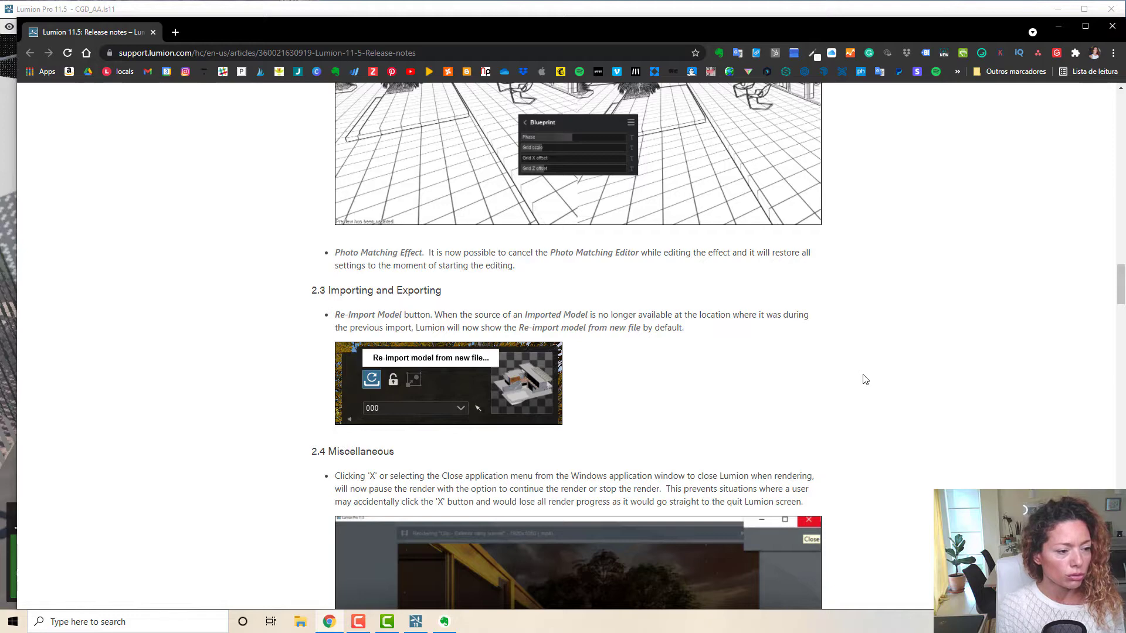
{"action": "scroll", "coordinate": [864, 379], "scroll_direction": "down", "scroll_amount": 3}
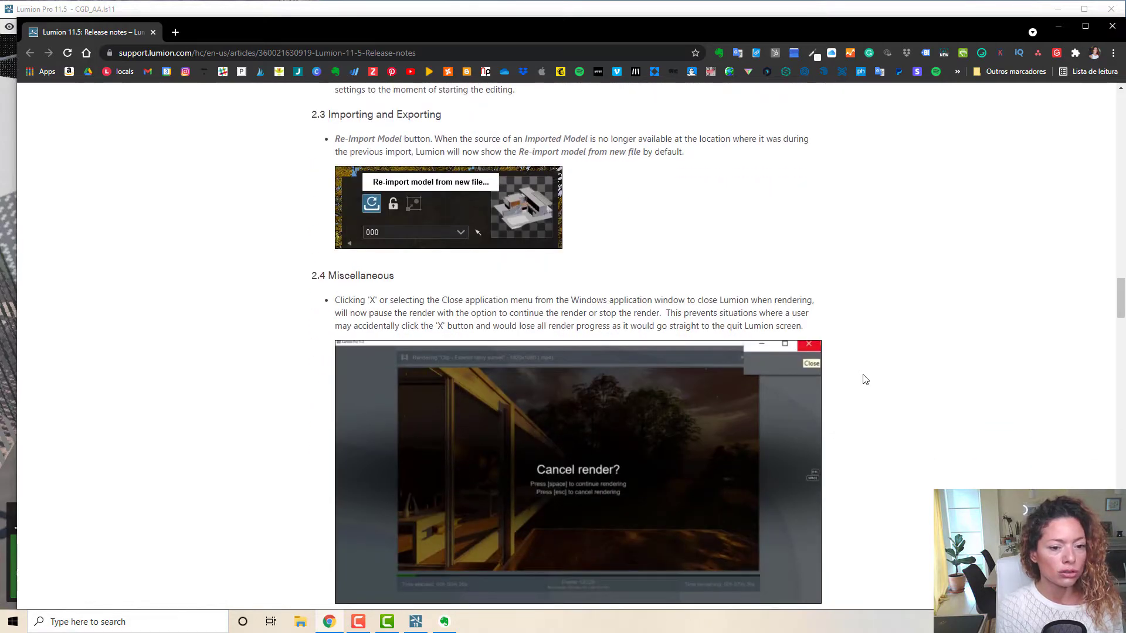
{"action": "scroll", "coordinate": [866, 379], "scroll_direction": "down", "scroll_amount": 8}
{"action": "scroll", "coordinate": [863, 378], "scroll_direction": "up", "scroll_amount": 1}
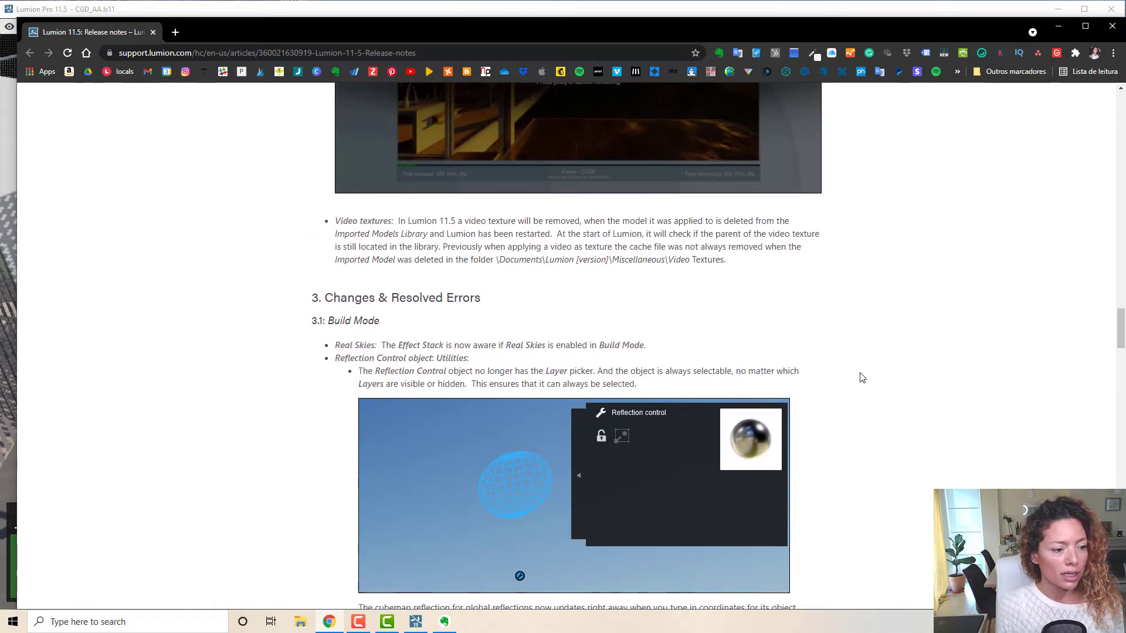
{"action": "scroll", "coordinate": [862, 377], "scroll_direction": "down", "scroll_amount": 5}
{"action": "scroll", "coordinate": [762, 380], "scroll_direction": "down", "scroll_amount": 1}
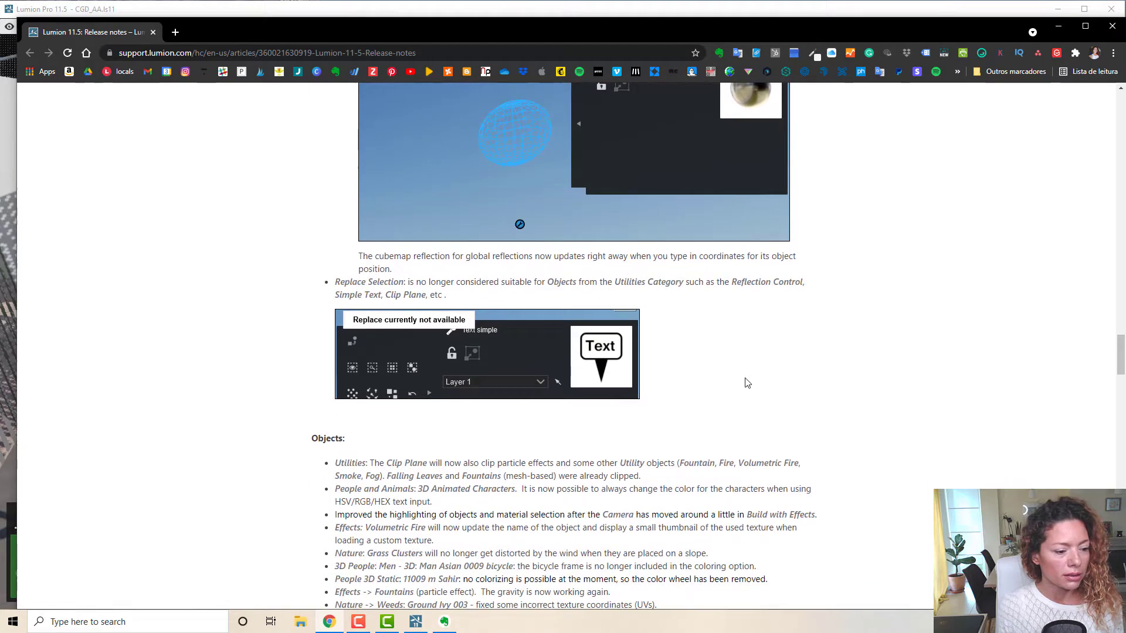
Highlight the Clip Plane note and the Nature: Grass Clusters note in the Objects list.
{"action": "left_click_drag", "start_coordinate": [370, 462], "coordinate": [842, 476]}
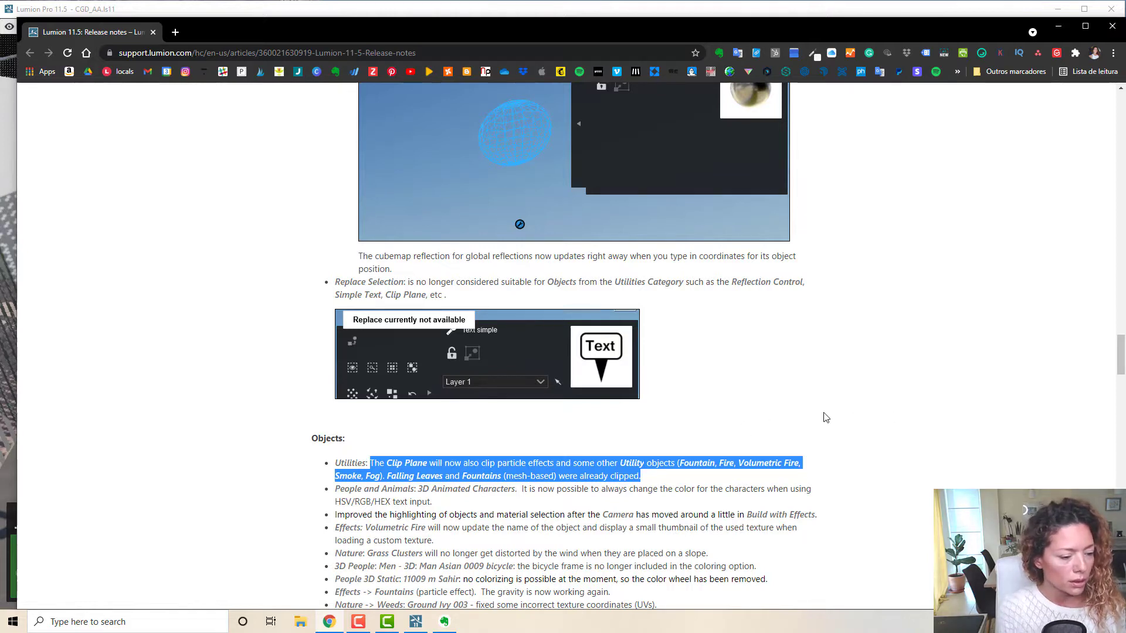
{"action": "left_click_drag", "start_coordinate": [335, 554], "coordinate": [725, 554]}
{"action": "scroll", "coordinate": [621, 540], "scroll_direction": "down", "scroll_amount": 2}
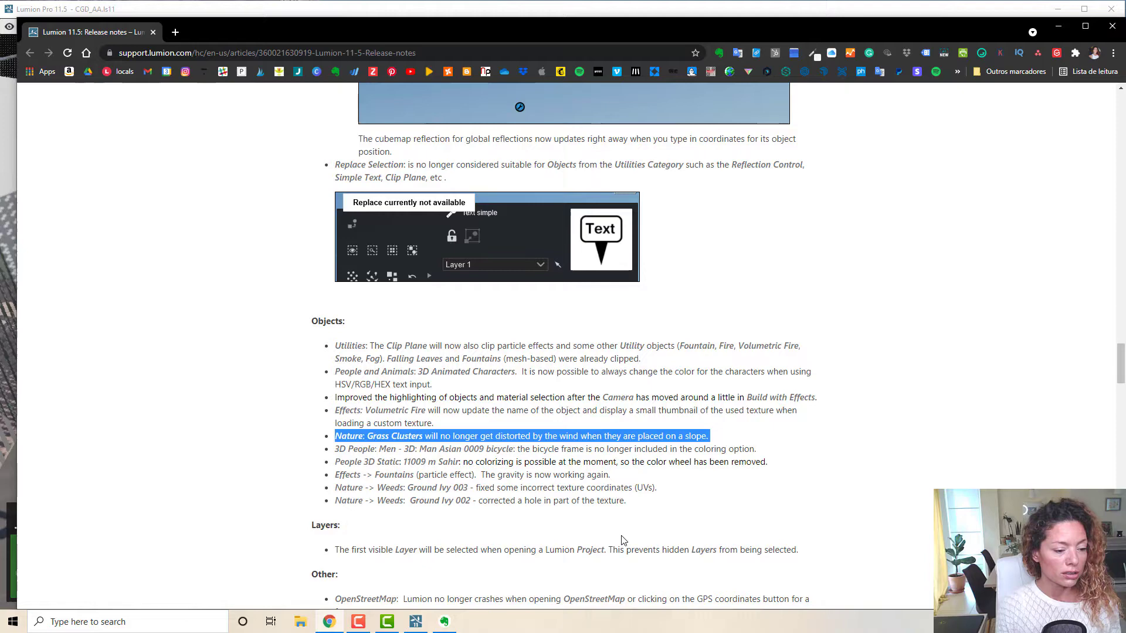
Highlight the text in section 2.4 Miscellaneous about pausing the render with the option to continue or stop.
{"action": "scroll", "coordinate": [623, 540], "scroll_direction": "up", "scroll_amount": 12}
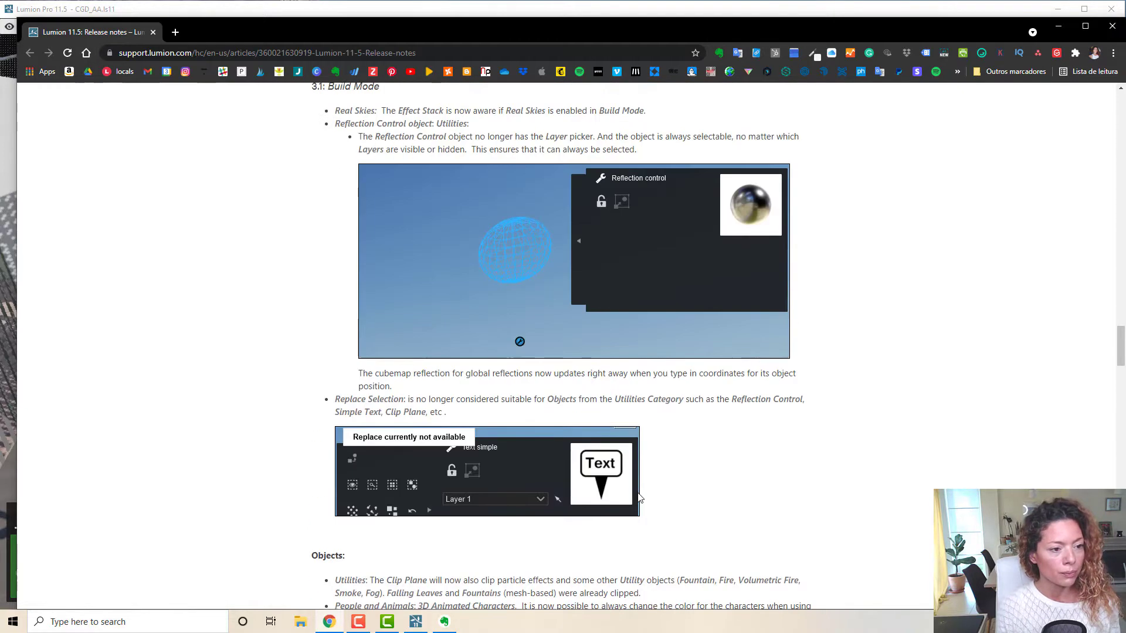
{"action": "scroll", "coordinate": [638, 495], "scroll_direction": "up", "scroll_amount": 4}
{"action": "scroll", "coordinate": [635, 491], "scroll_direction": "down", "scroll_amount": 3}
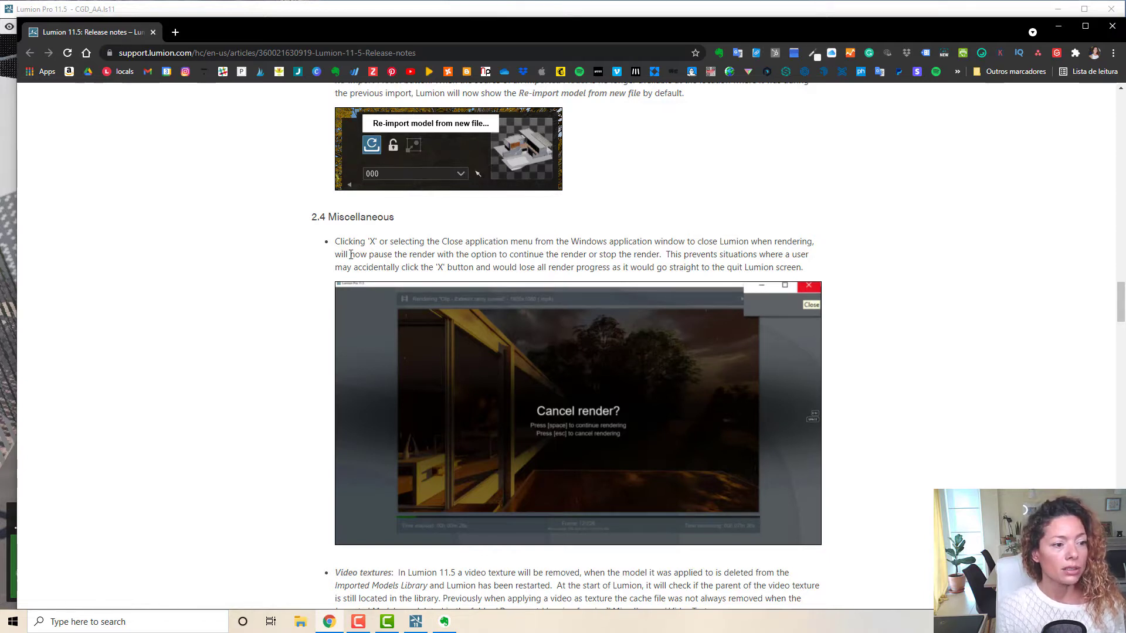
{"action": "left_click_drag", "start_coordinate": [348, 255], "coordinate": [669, 254]}
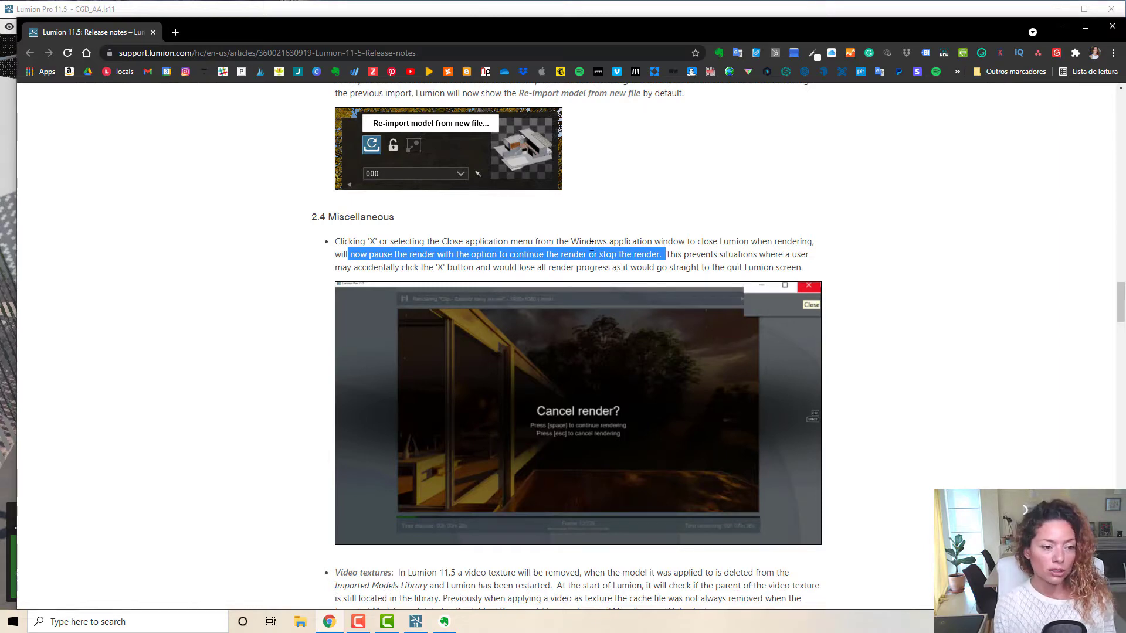
Review the Effects and Build Mode improvements, going back to the new 3D characters and retro objects.
{"action": "scroll", "coordinate": [679, 246], "scroll_direction": "up", "scroll_amount": 5}
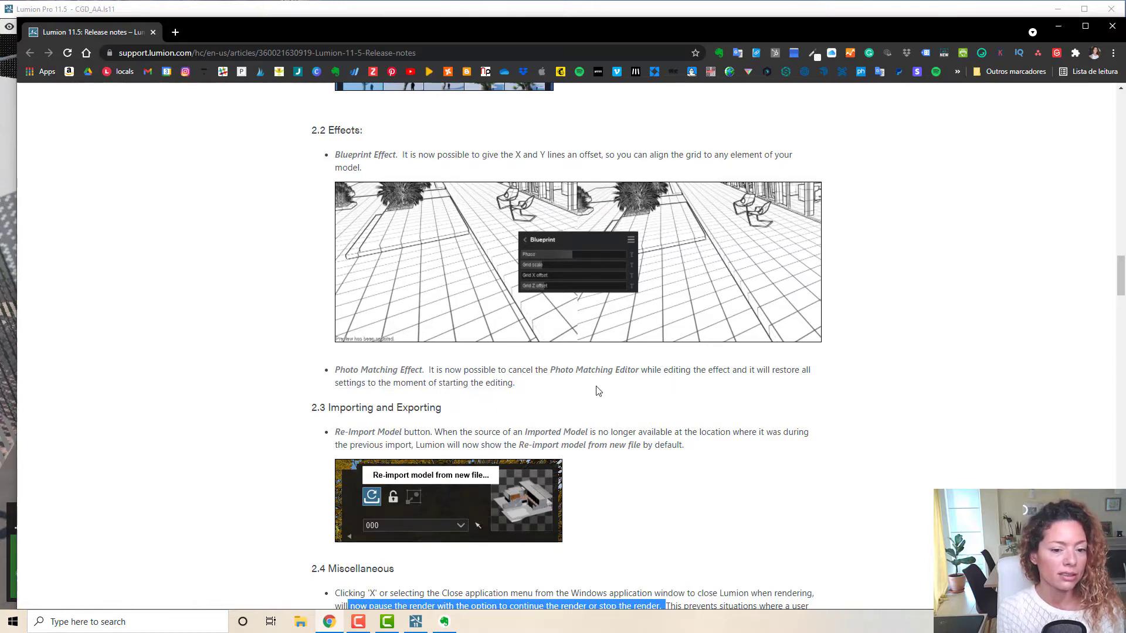
{"action": "scroll", "coordinate": [601, 392], "scroll_direction": "up", "scroll_amount": 7}
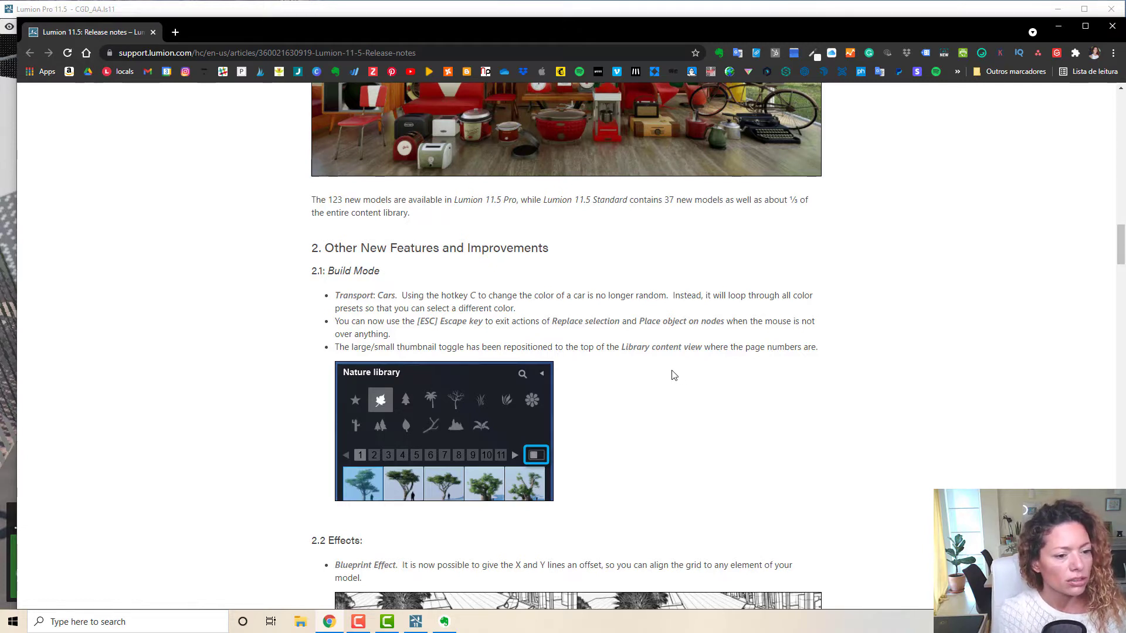
{"action": "scroll", "coordinate": [674, 375], "scroll_direction": "up", "scroll_amount": 10}
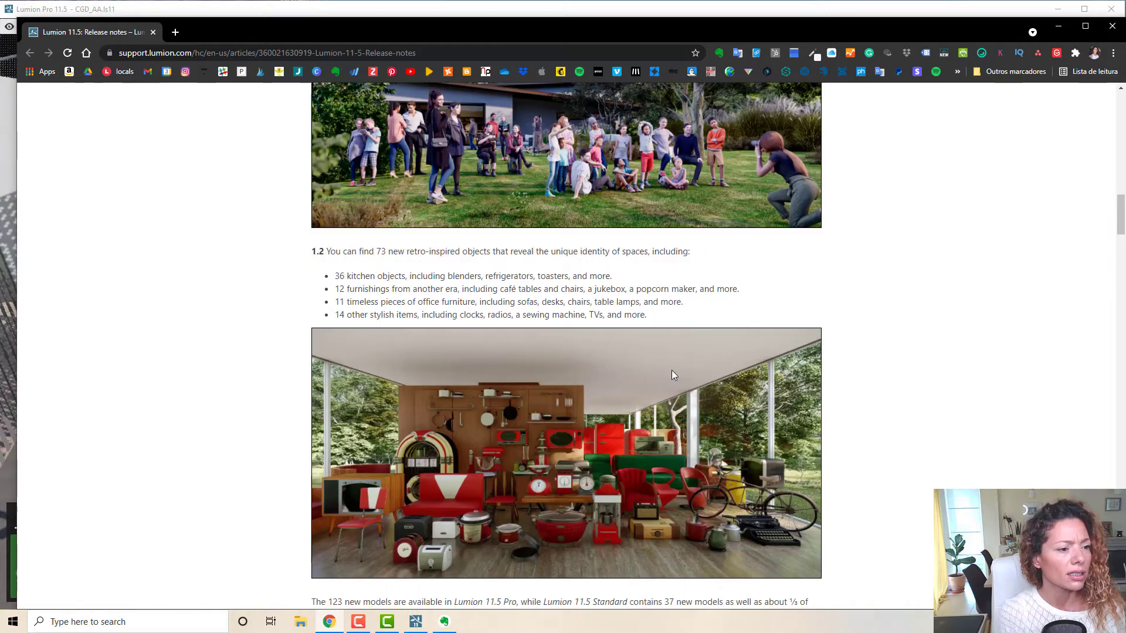
{"action": "scroll", "coordinate": [674, 375], "scroll_direction": "down", "scroll_amount": 4}
{"action": "scroll", "coordinate": [672, 371], "scroll_direction": "up", "scroll_amount": 5}
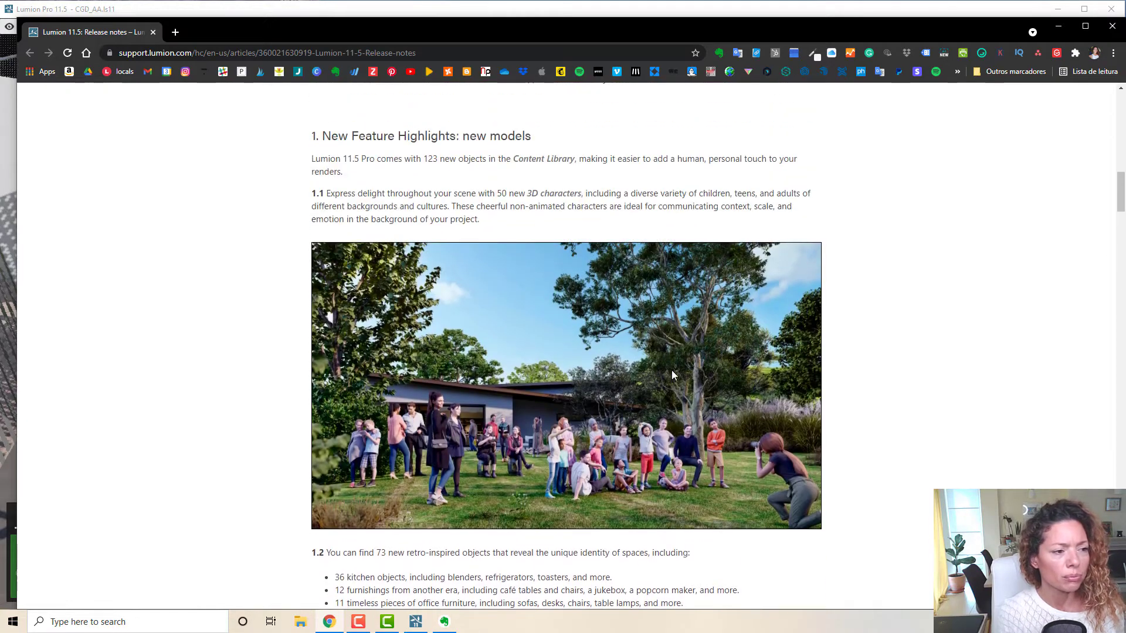
{"action": "scroll", "coordinate": [672, 374], "scroll_direction": "down", "scroll_amount": 1}
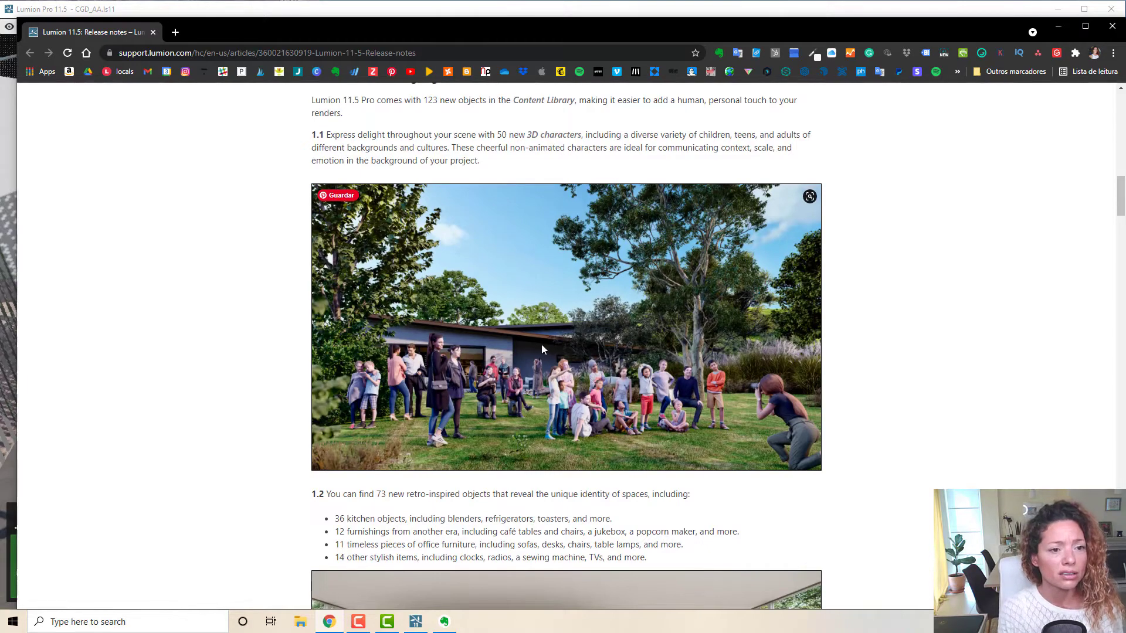
Switch to Lumion, search the People and Animals library for "new" and show page 2 of the results.
{"action": "left_click", "coordinate": [418, 623]}
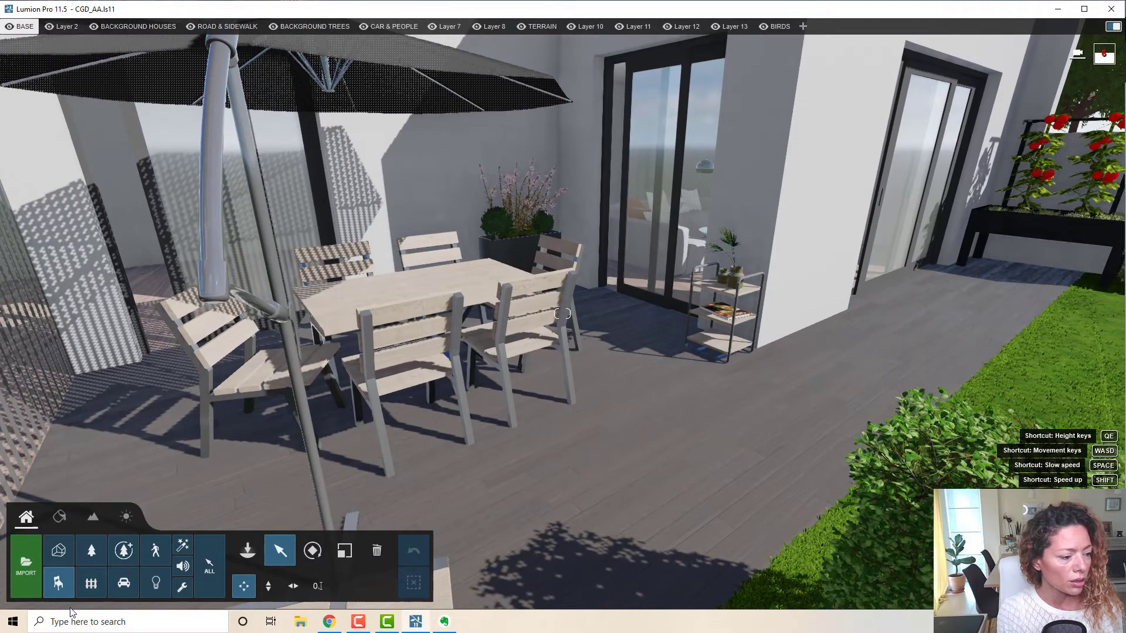
{"action": "left_click", "coordinate": [155, 550]}
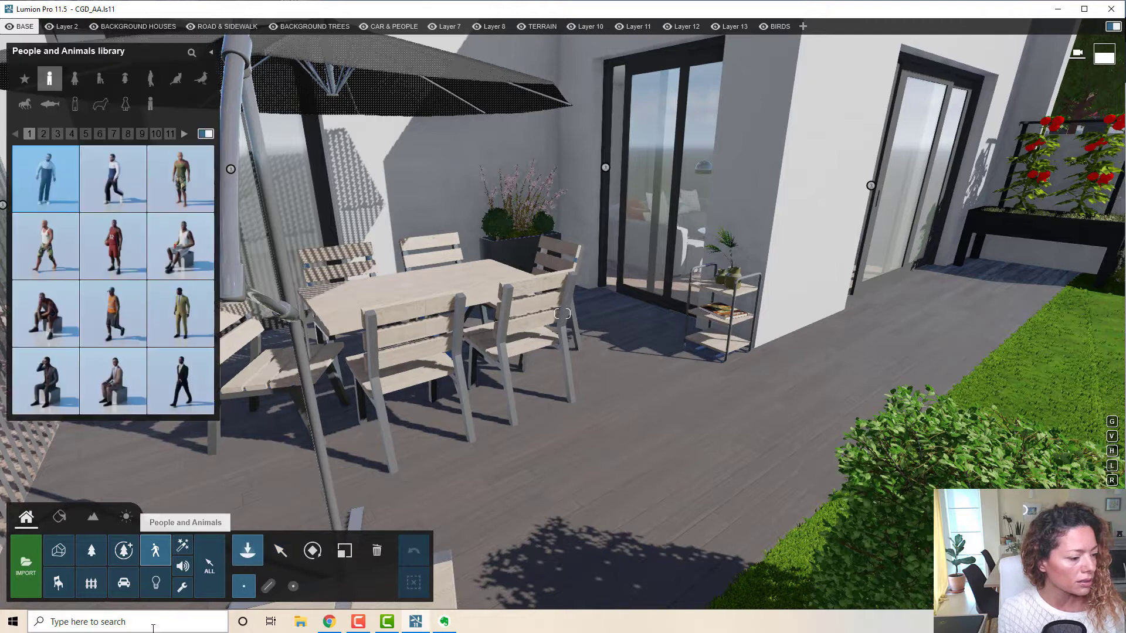
{"action": "left_click", "coordinate": [151, 81]}
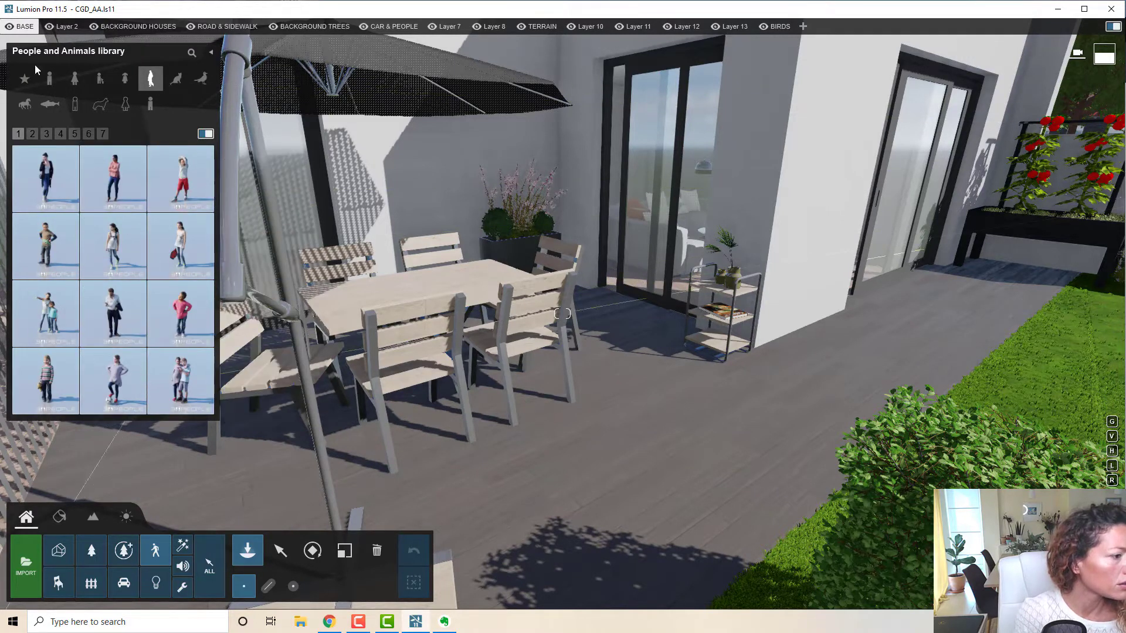
{"action": "left_click", "coordinate": [191, 53]}
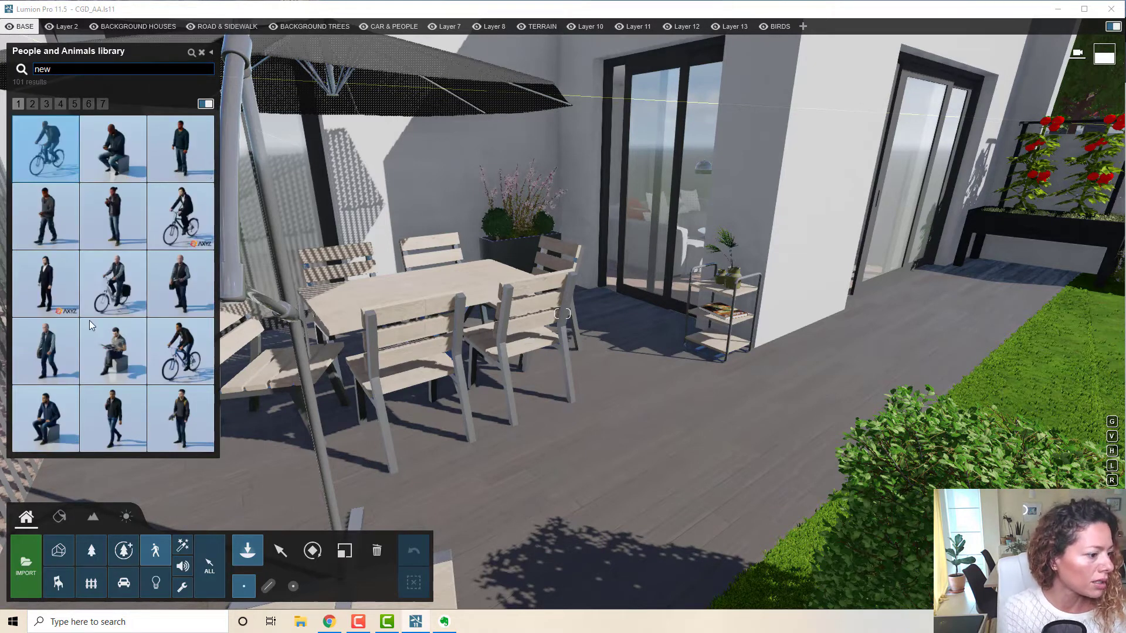
{"action": "left_click", "coordinate": [32, 104]}
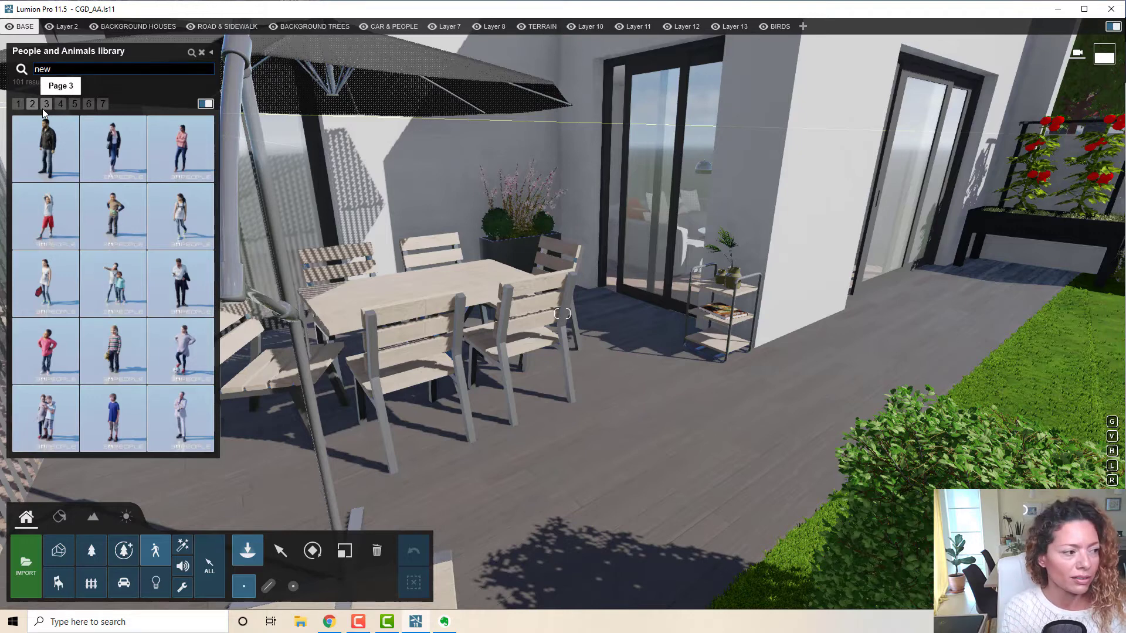
Place the child in the pink top and the girl with the soccer ball on the wooden deck.
{"action": "mouse_move", "coordinate": [54, 150]}
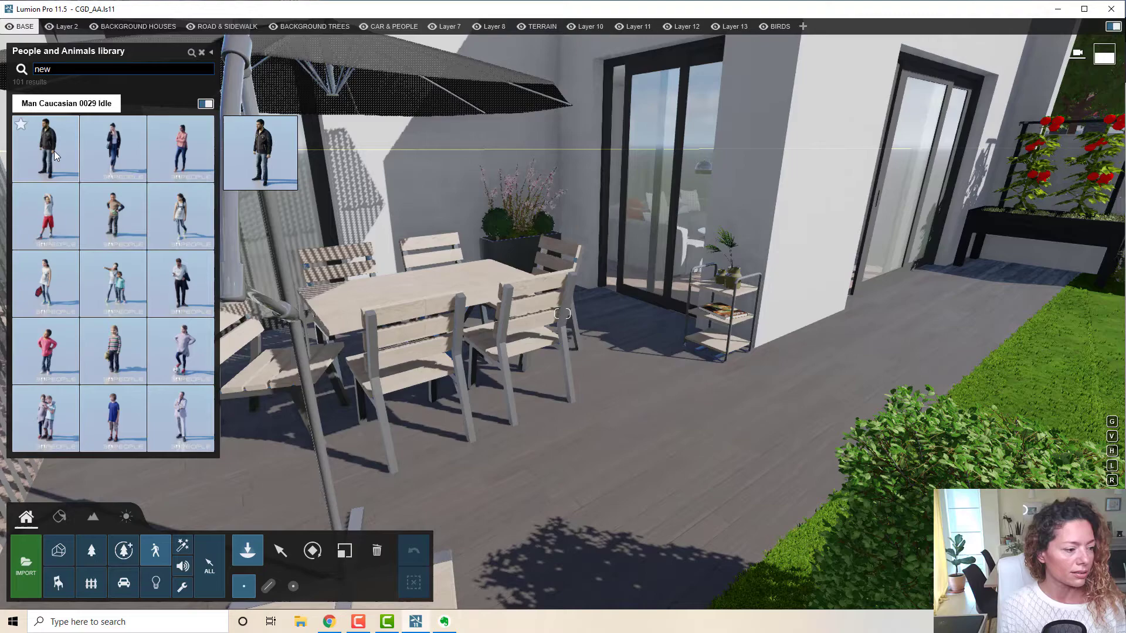
{"action": "left_click", "coordinate": [53, 351]}
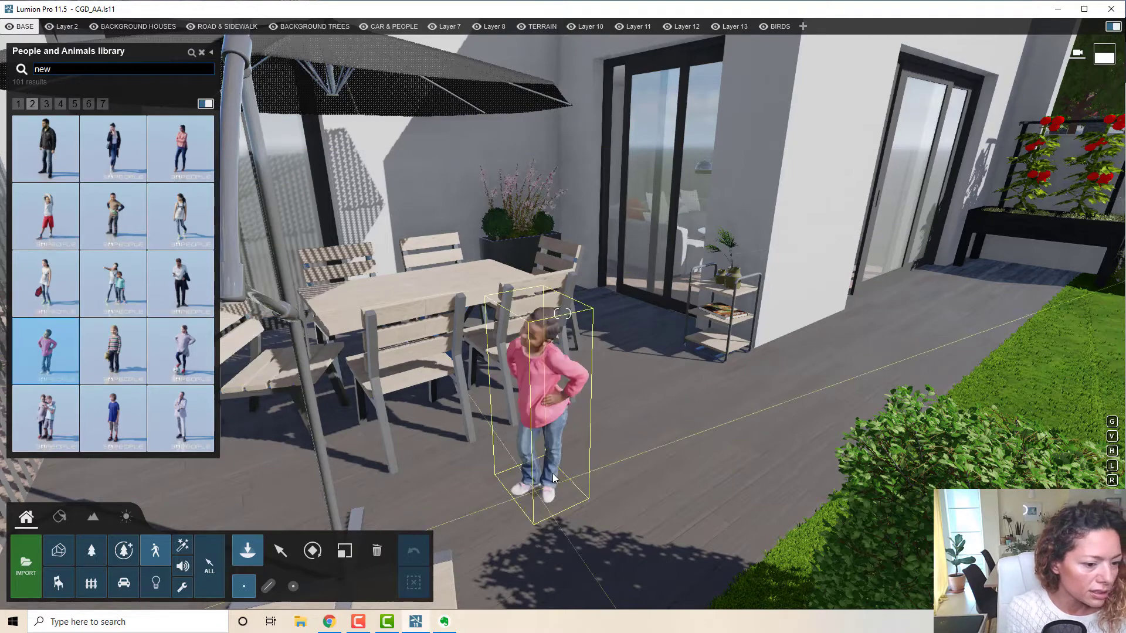
{"action": "right_click_drag", "start_coordinate": [535, 370], "coordinate": [624, 337]}
{"action": "key", "text": "w"}
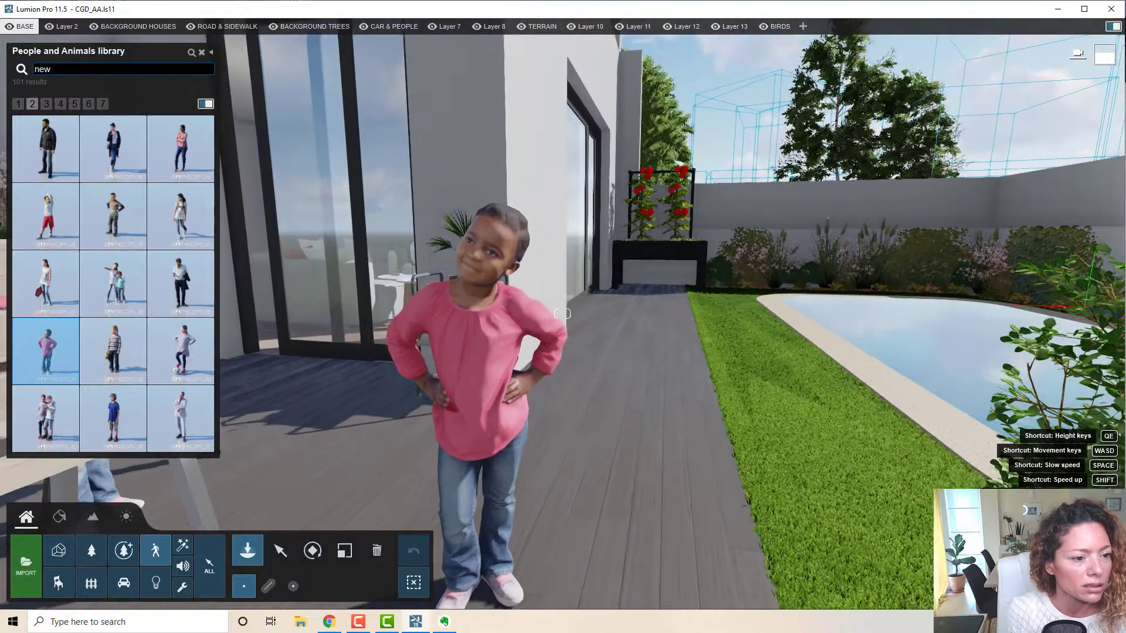
{"action": "left_click", "coordinate": [196, 366]}
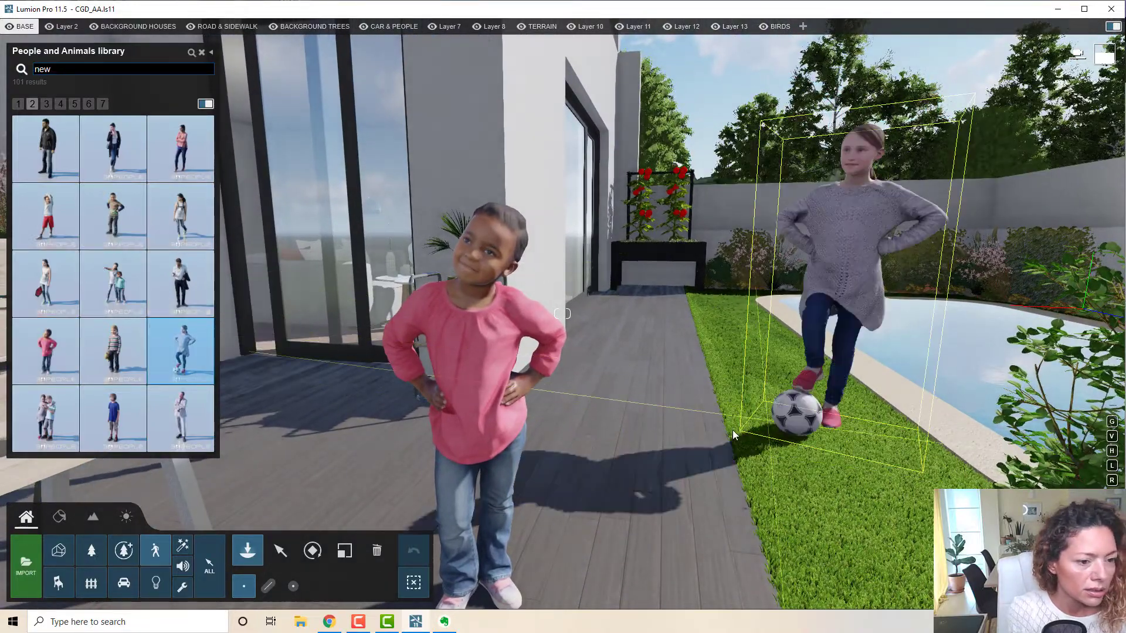
{"action": "left_click", "coordinate": [646, 466]}
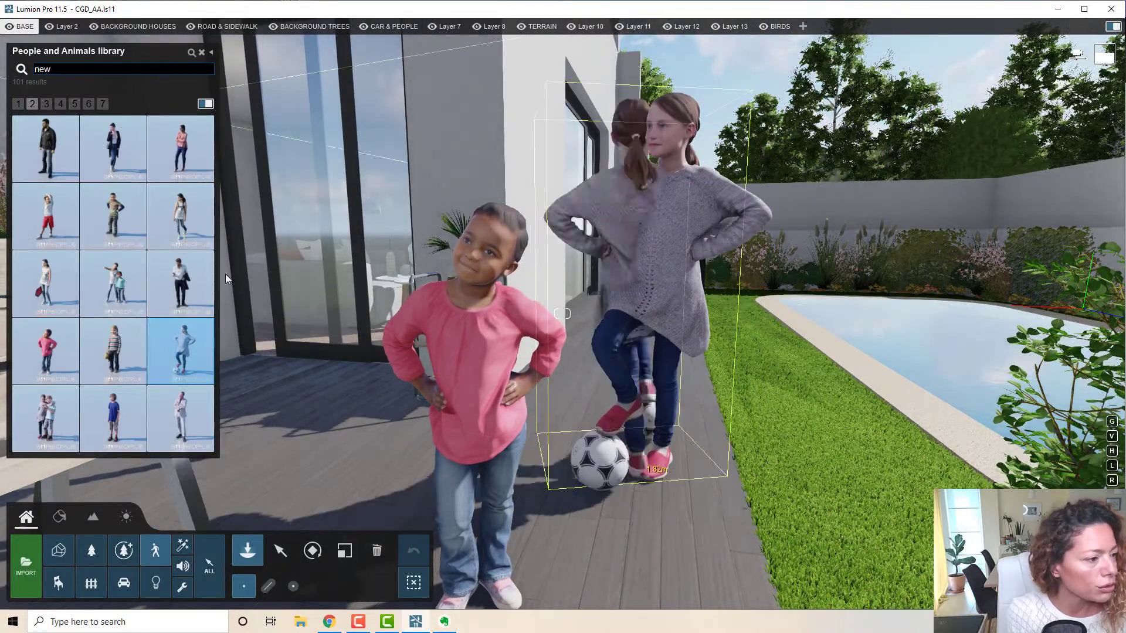
Place the woman in the long black cardigan on the grass between the deck and the pool.
{"action": "left_click", "coordinate": [125, 157]}
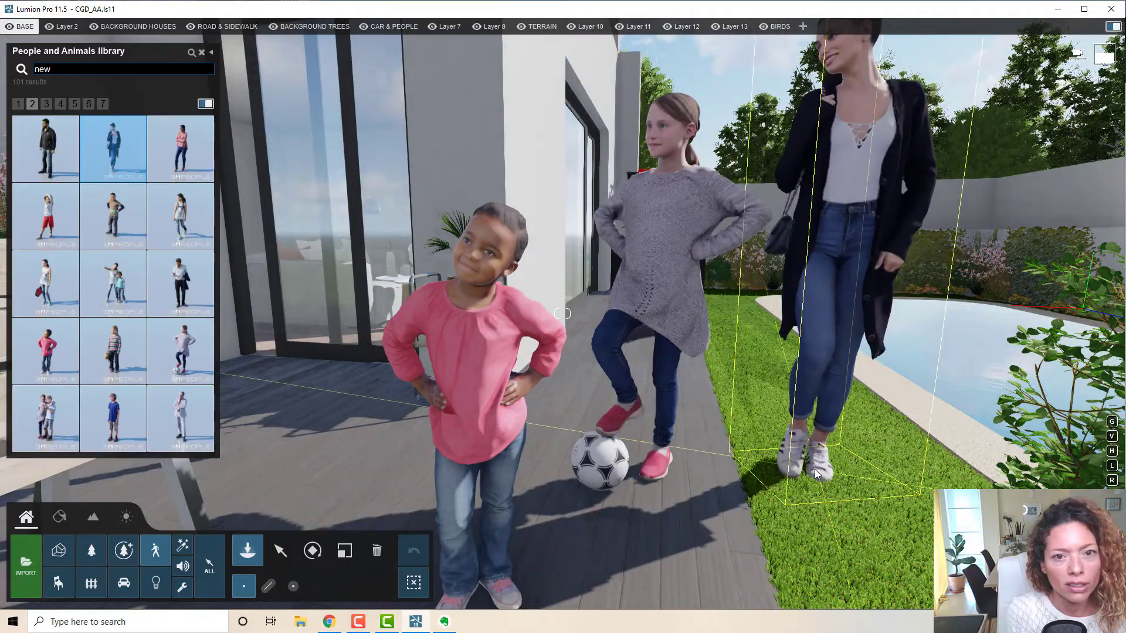
{"action": "left_click", "coordinate": [814, 469]}
{"action": "key", "text": "s"}
{"action": "right_click_drag", "start_coordinate": [732, 451], "coordinate": [515, 399]}
{"action": "key", "text": "w"}
{"action": "key", "text": "a"}
{"action": "key", "text": "s"}
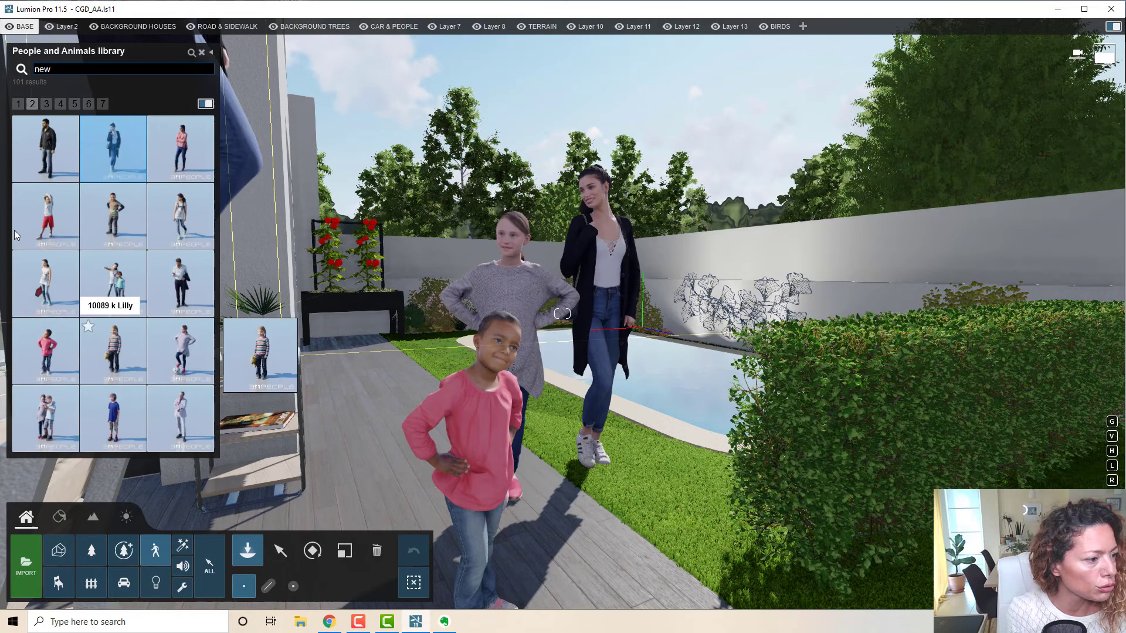
Place the man in the white shirt holding a phone and the man in the light suit on the deck.
{"action": "left_click", "coordinate": [187, 296]}
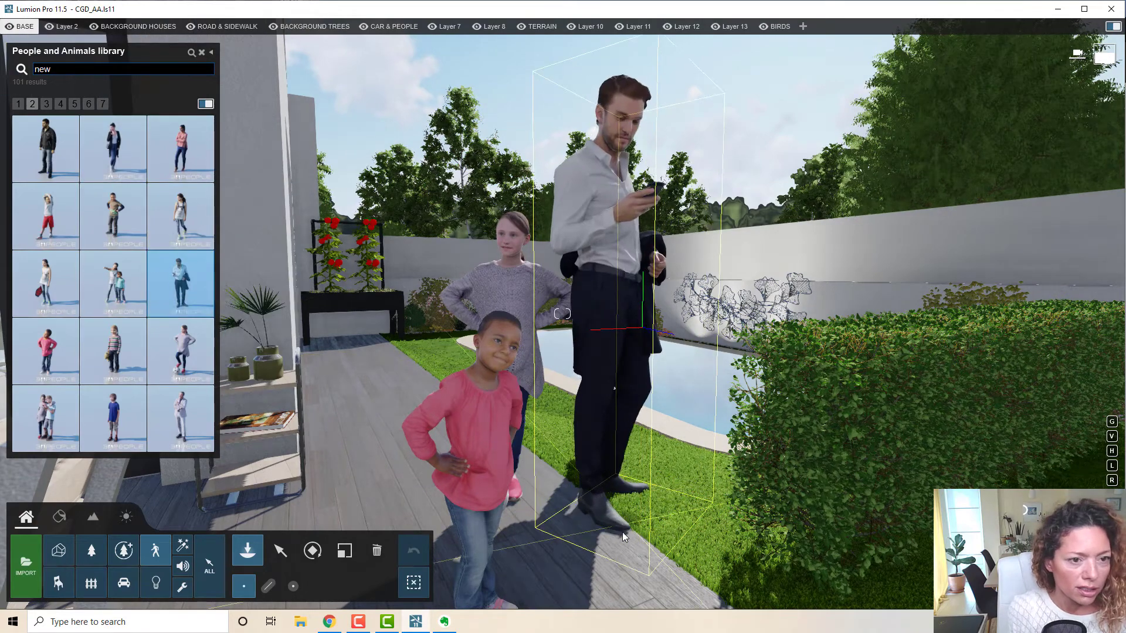
{"action": "left_click", "coordinate": [185, 420]}
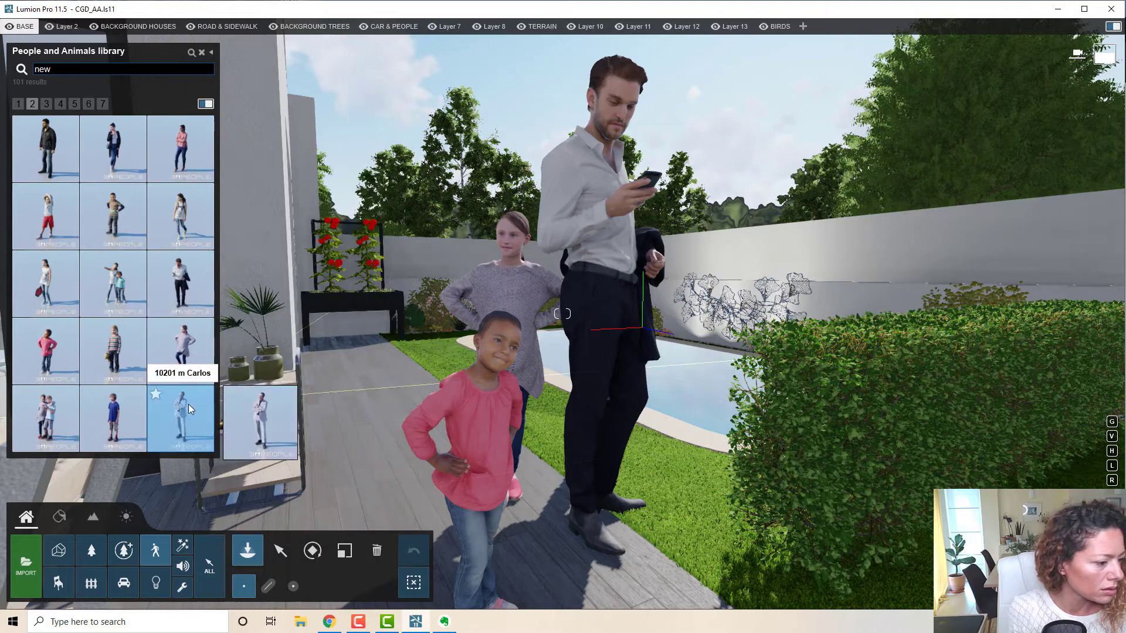
{"action": "left_click", "coordinate": [396, 481]}
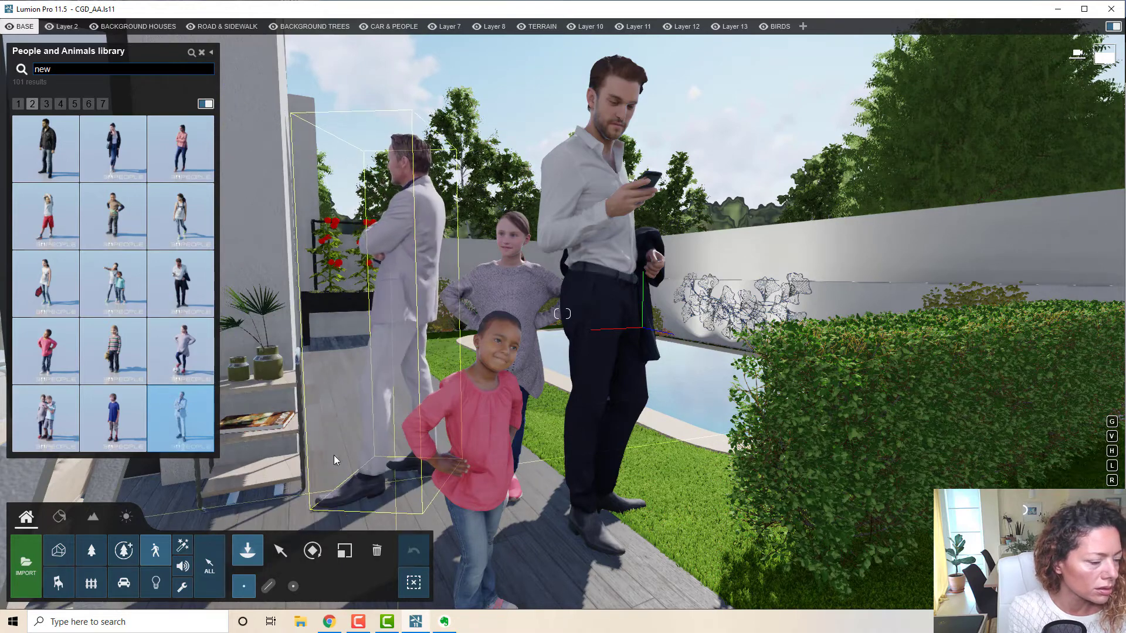
Rotate the man in the light suit to face the camera and inspect him up close.
{"action": "left_click", "coordinate": [312, 550]}
{"action": "left_click_drag", "start_coordinate": [371, 500], "coordinate": [475, 507]}
{"action": "key", "text": "w"}
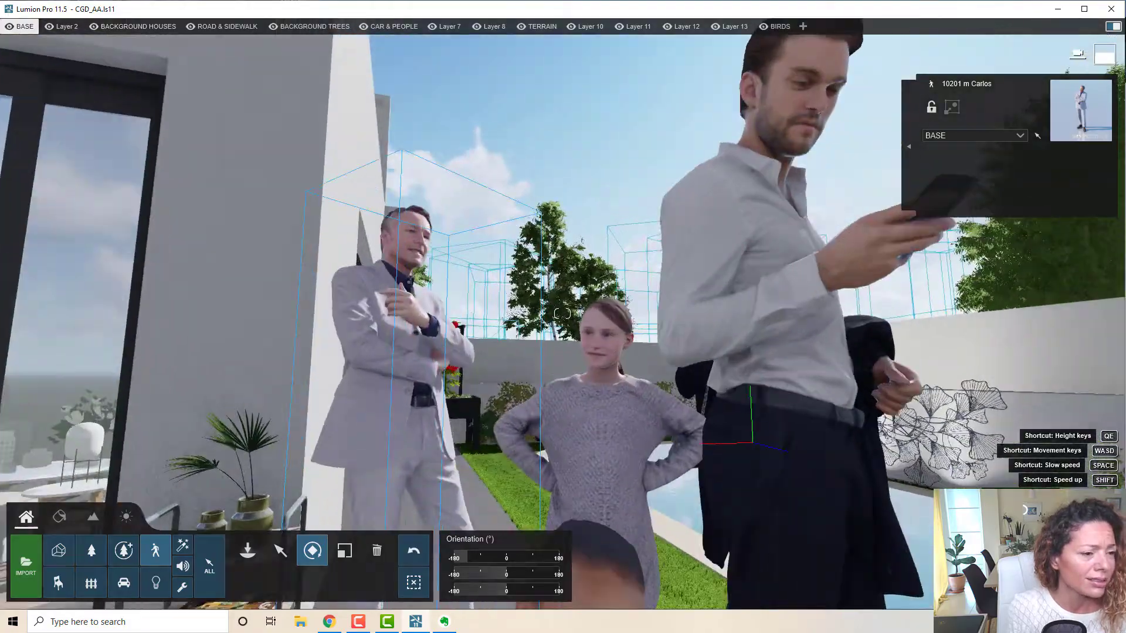
{"action": "key", "text": "s"}
{"action": "key", "text": "w"}
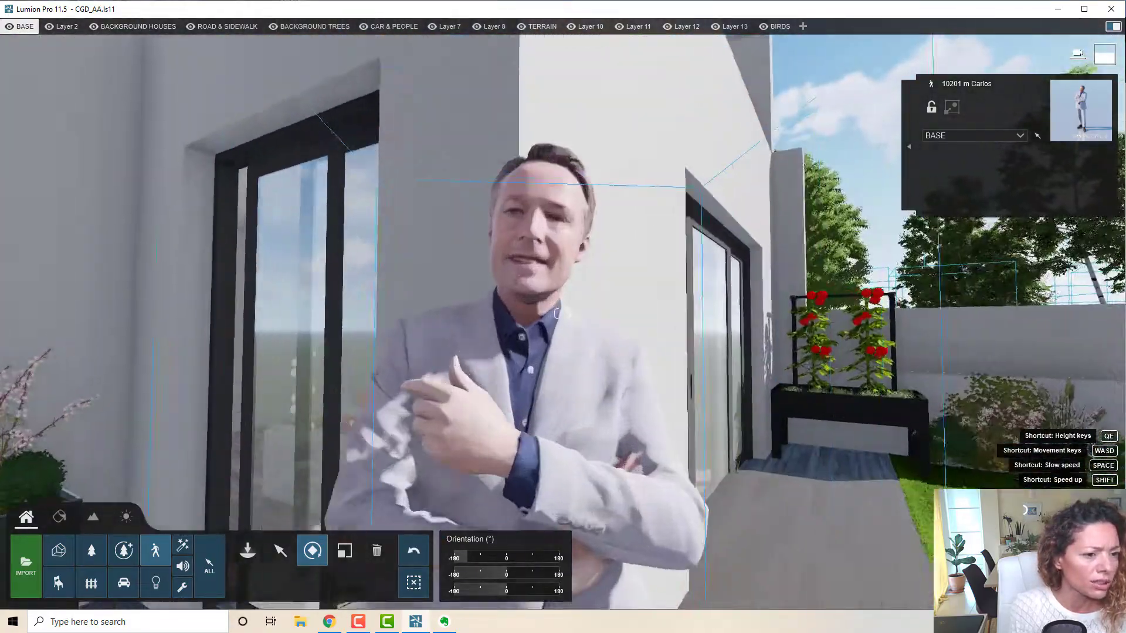
{"action": "key", "text": "s"}
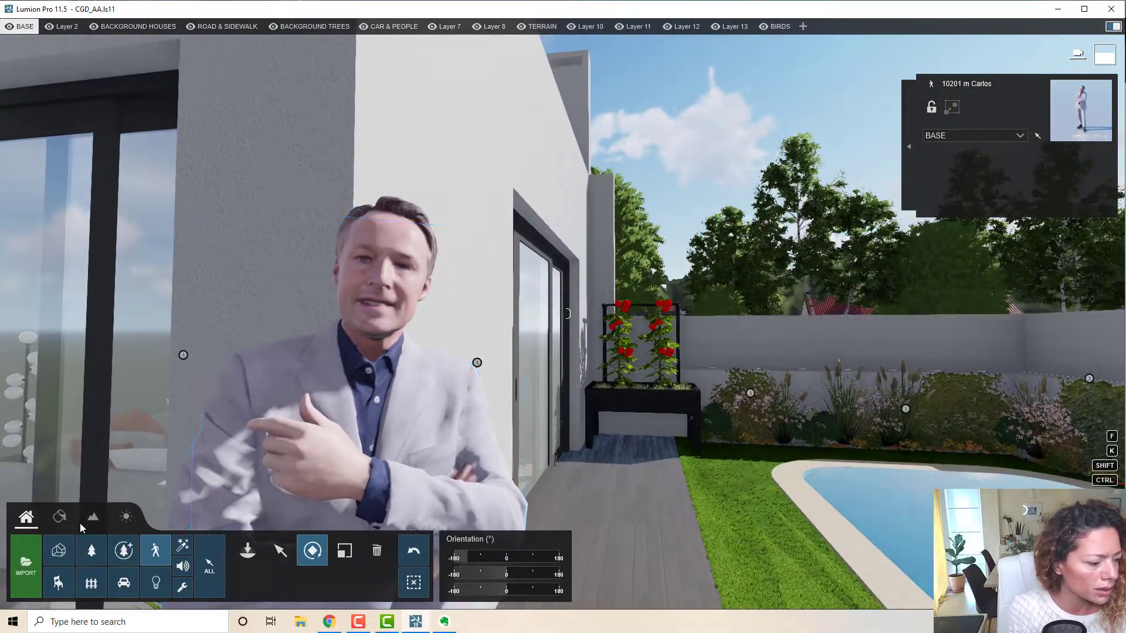
Try out Real Skies in the weather settings with the sky brightness at 0.9 and switch it off again.
{"action": "left_click", "coordinate": [126, 516]}
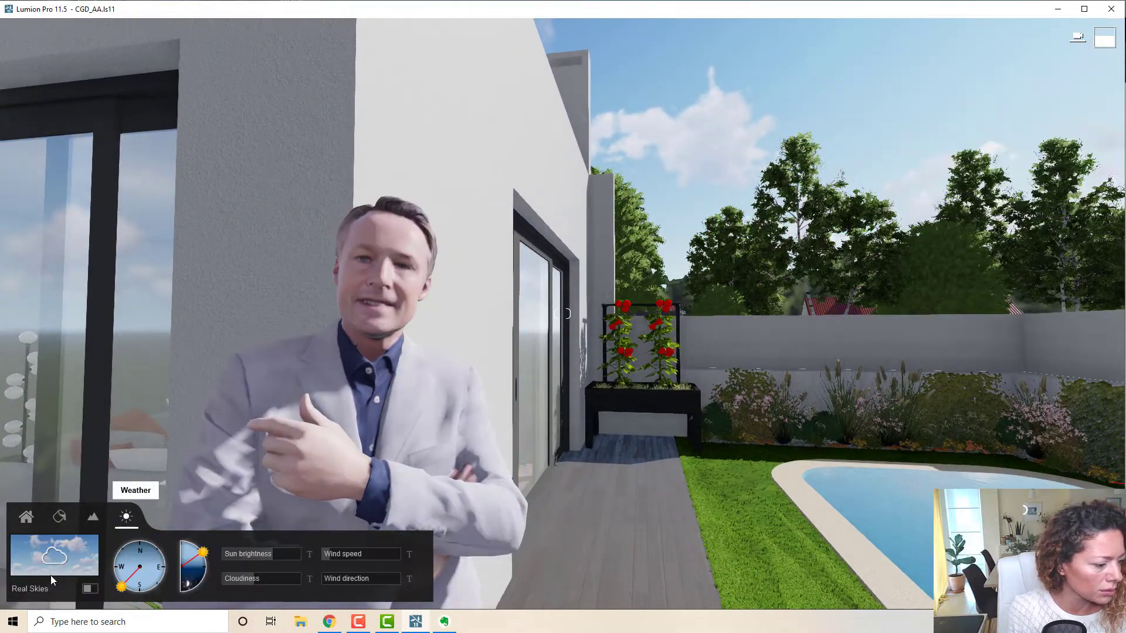
{"action": "left_click", "coordinate": [90, 589]}
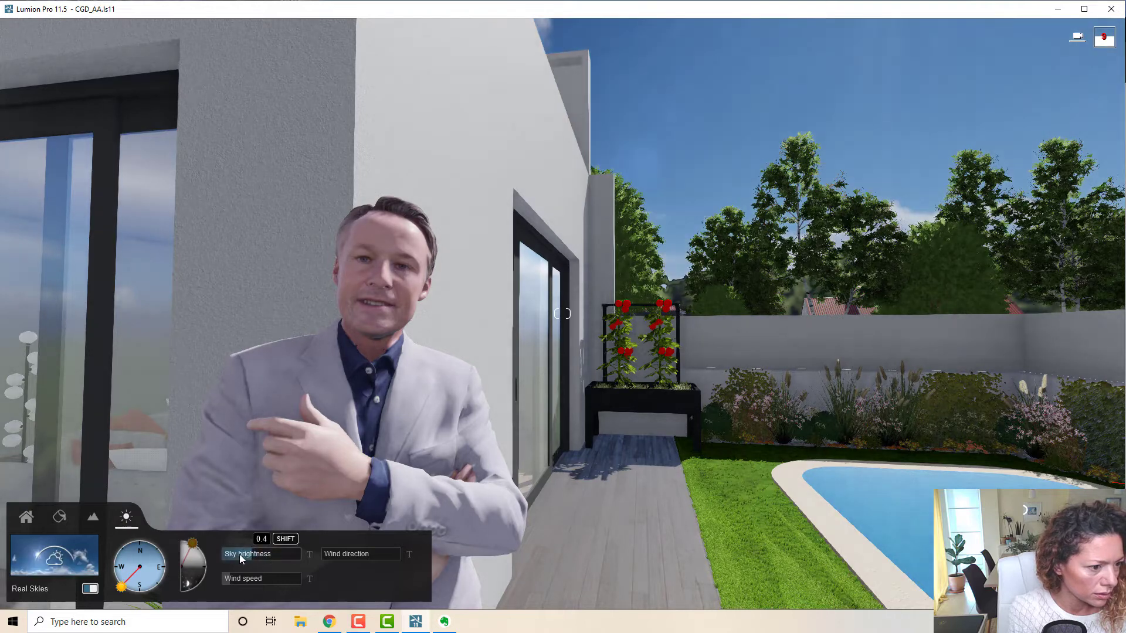
{"action": "left_click_drag", "start_coordinate": [239, 554], "coordinate": [295, 560]}
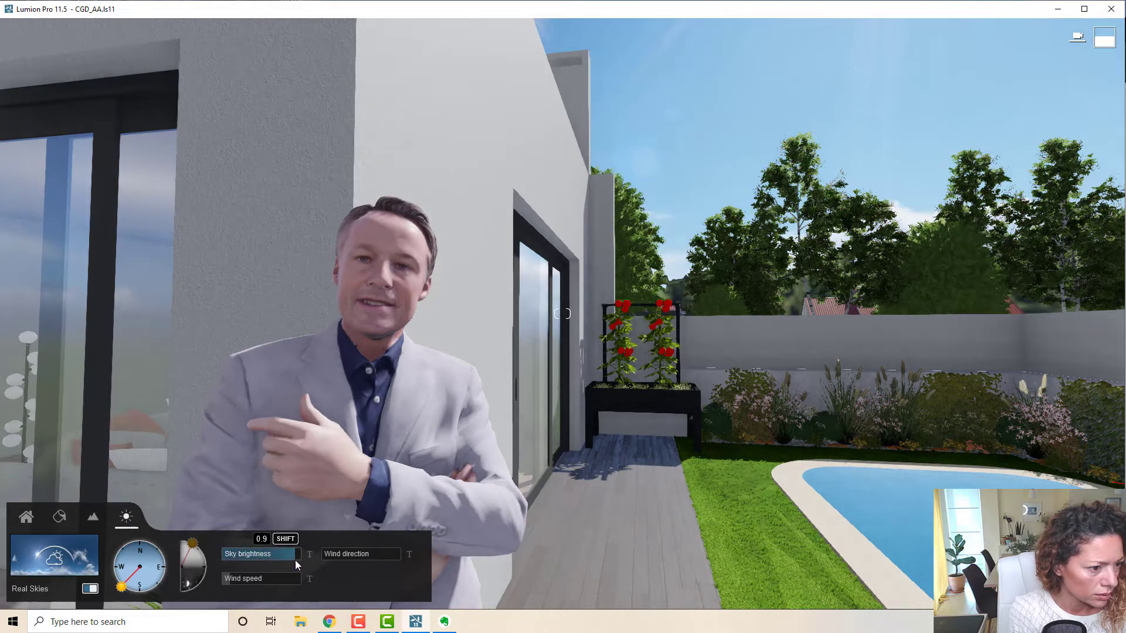
{"action": "left_click", "coordinate": [90, 589]}
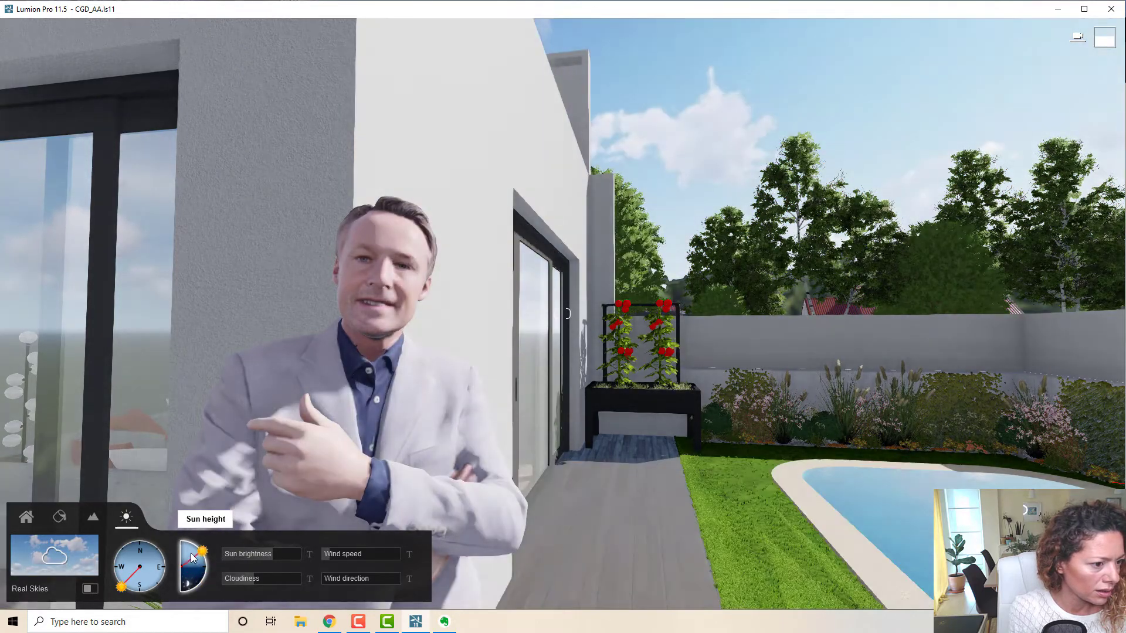
Raise the sun height and check the brighter lighting on the characters on the deck.
{"action": "left_click_drag", "start_coordinate": [193, 557], "coordinate": [216, 535]}
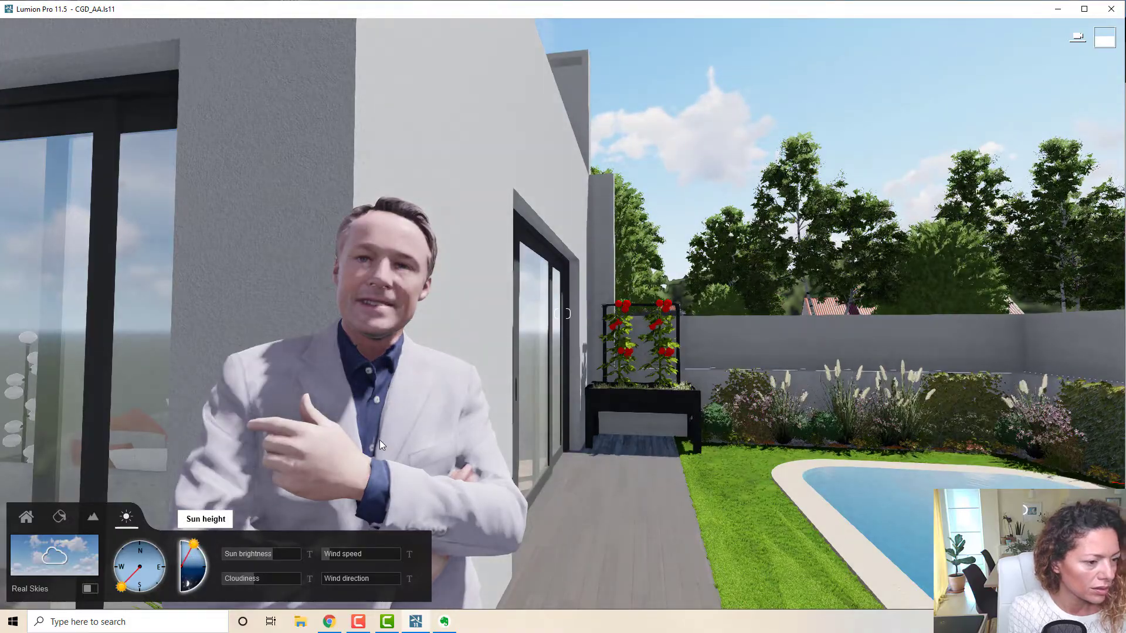
{"action": "key", "text": "s"}
{"action": "right_click_drag", "start_coordinate": [381, 445], "coordinate": [464, 464]}
{"action": "key", "text": "s"}
{"action": "key", "text": "w"}
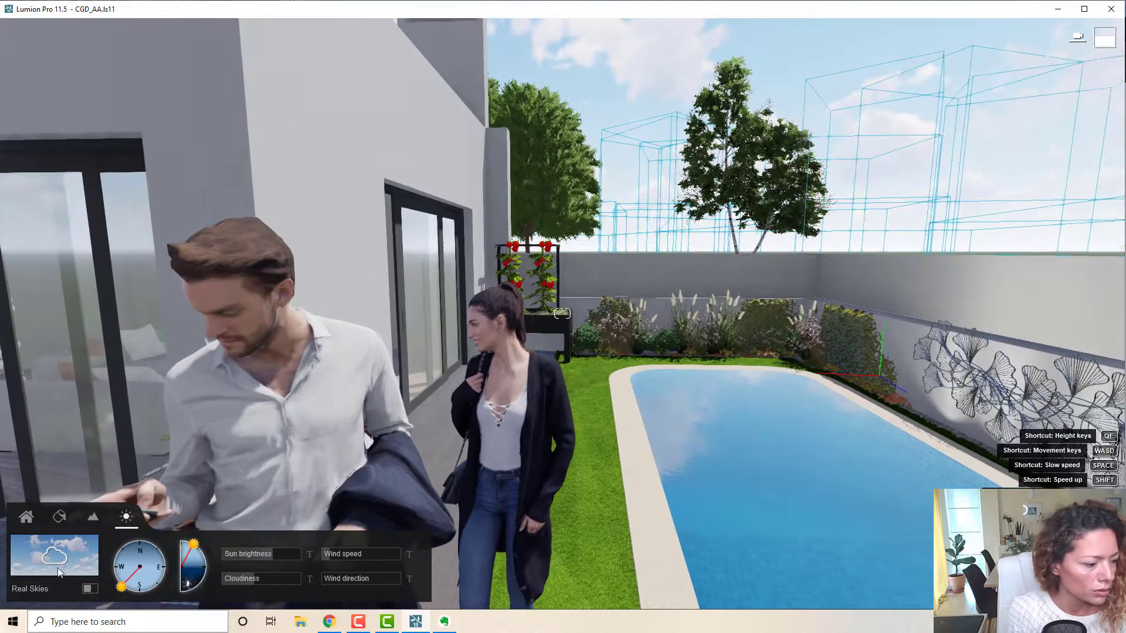
Preview the seated man in the white T-shirt from page 6 of the people results on the grass beside the pool.
{"action": "left_click", "coordinate": [36, 512]}
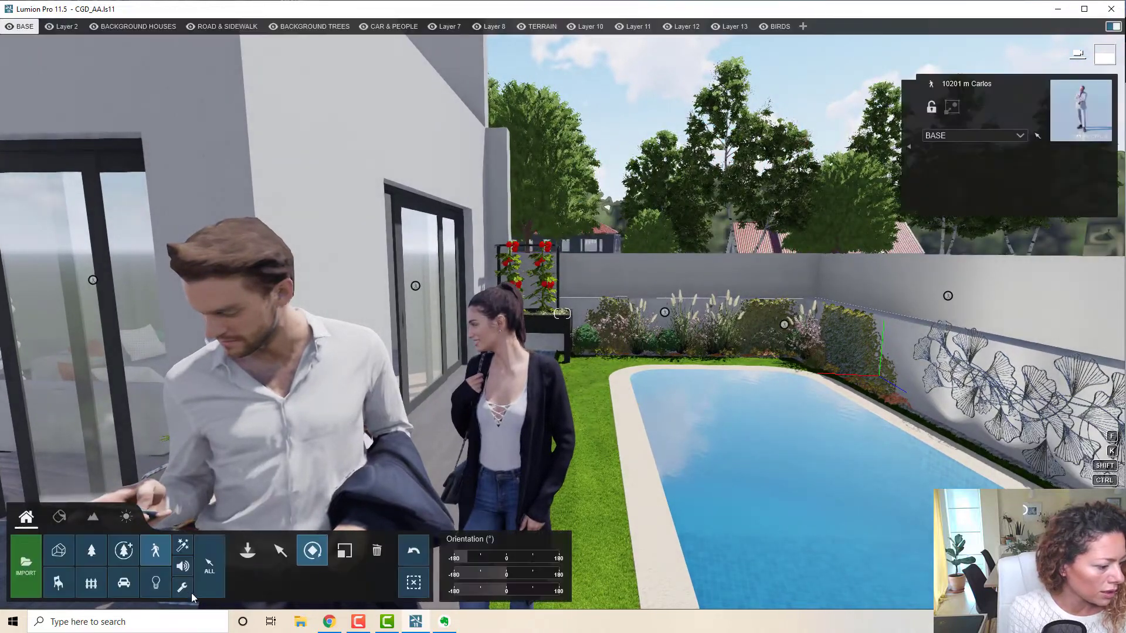
{"action": "left_click", "coordinate": [156, 561]}
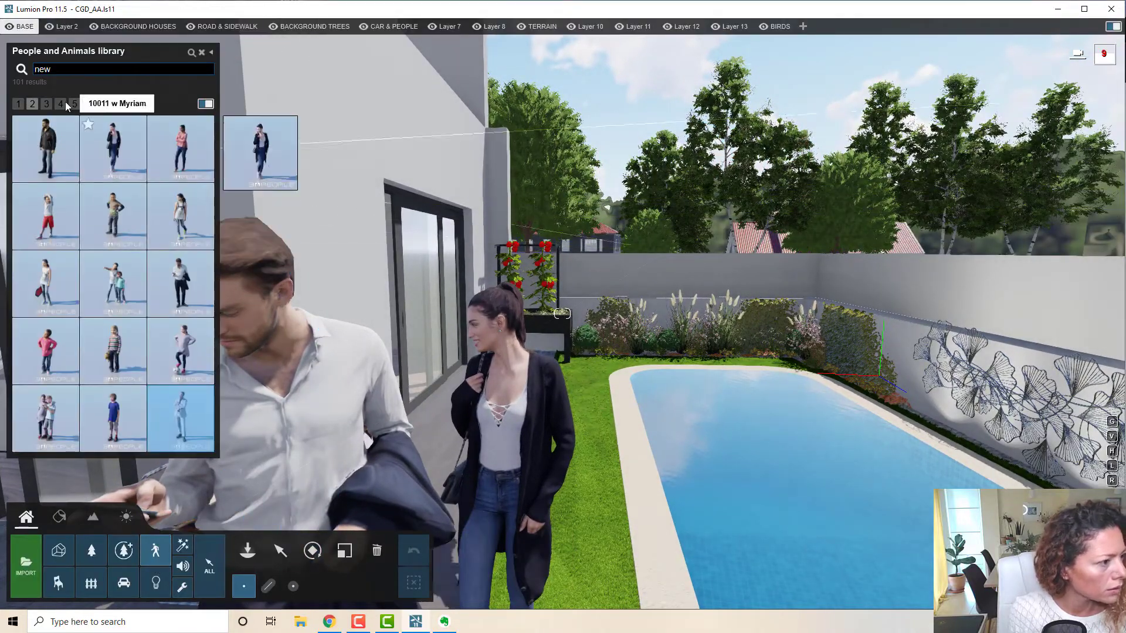
{"action": "left_click", "coordinate": [102, 106]}
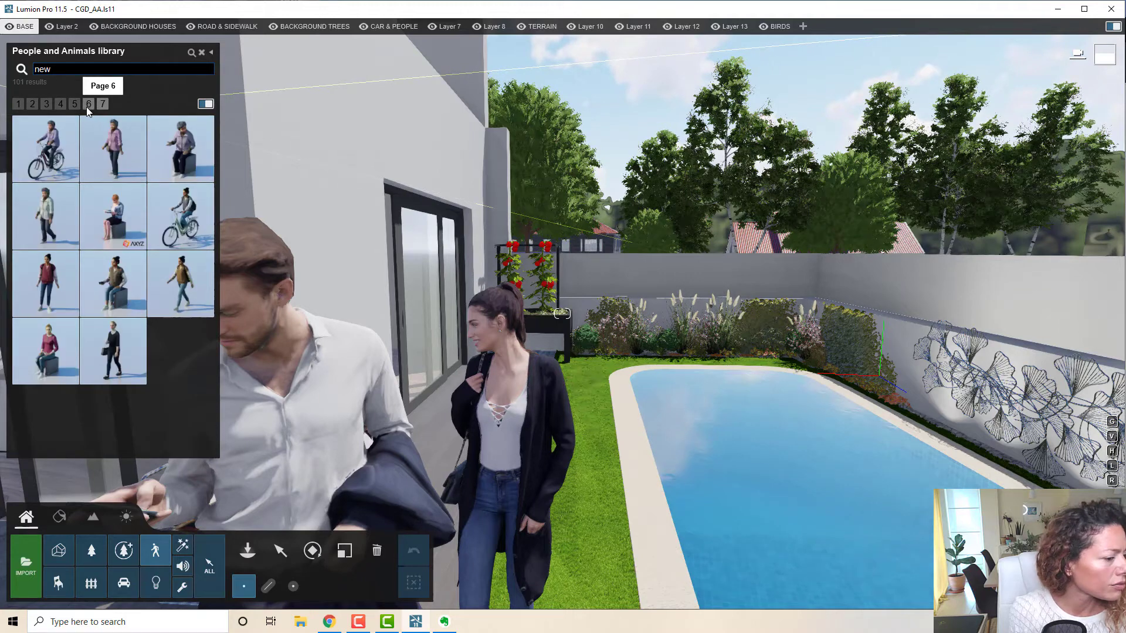
{"action": "left_click", "coordinate": [86, 106]}
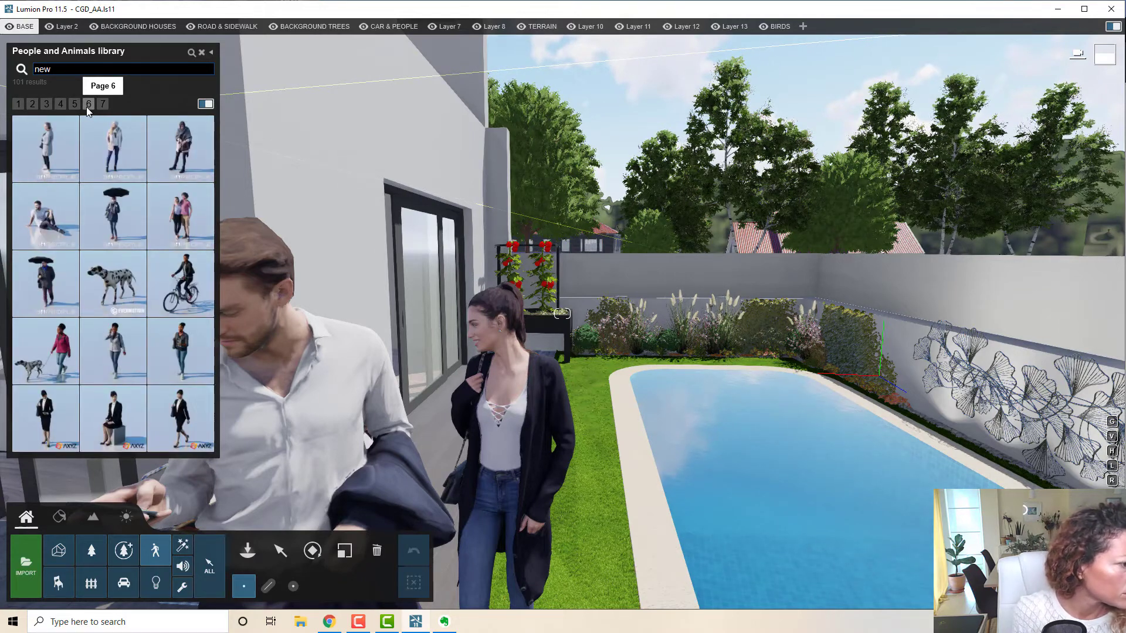
{"action": "mouse_move", "coordinate": [51, 229]}
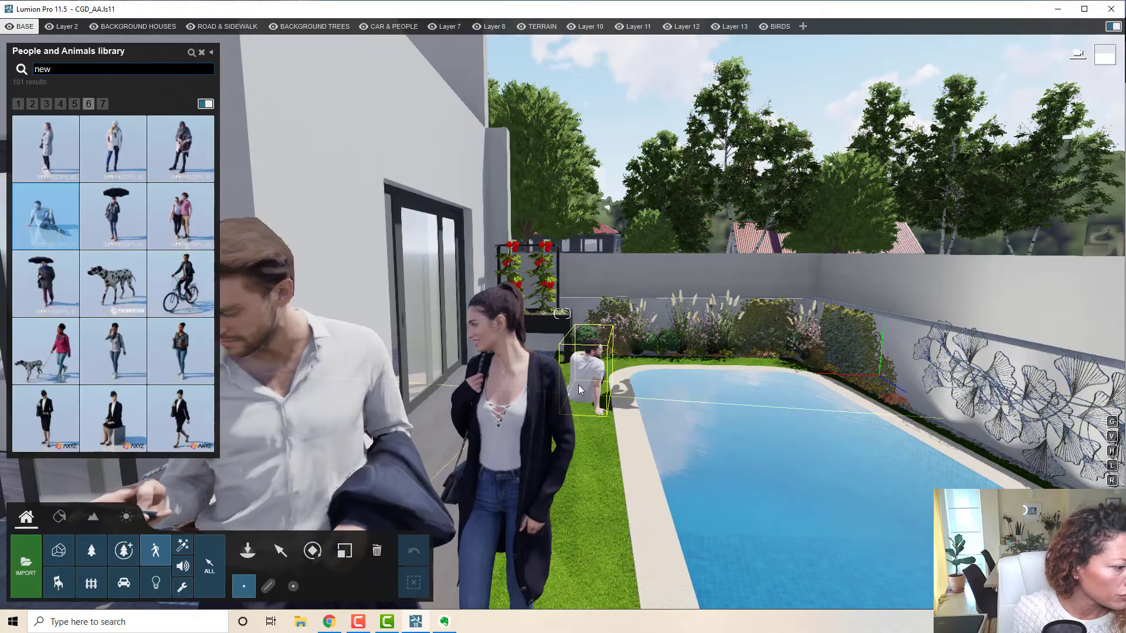
{"action": "left_click", "coordinate": [591, 416]}
{"action": "right_click_drag", "start_coordinate": [590, 415], "coordinate": [552, 460]}
{"action": "key", "text": "w"}
{"action": "key", "text": "w"}
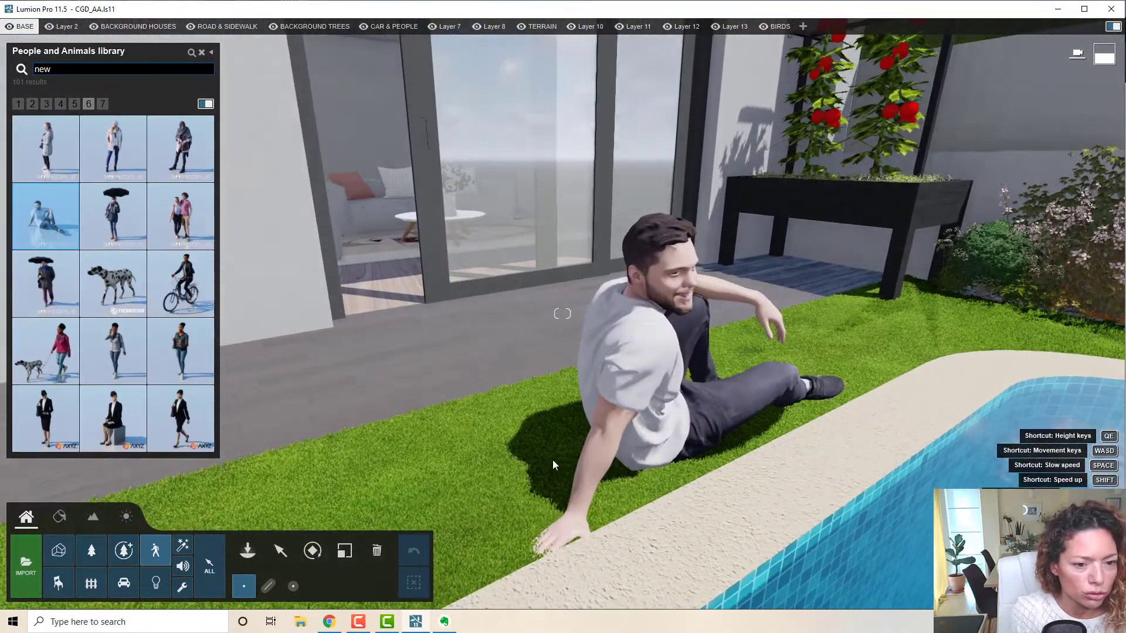
{"action": "left_click_drag", "start_coordinate": [460, 475], "coordinate": [238, 263]}
Preview the standing woman in the dark jacket and jeans on the grass beside the pool.
{"action": "left_click", "coordinate": [181, 360]}
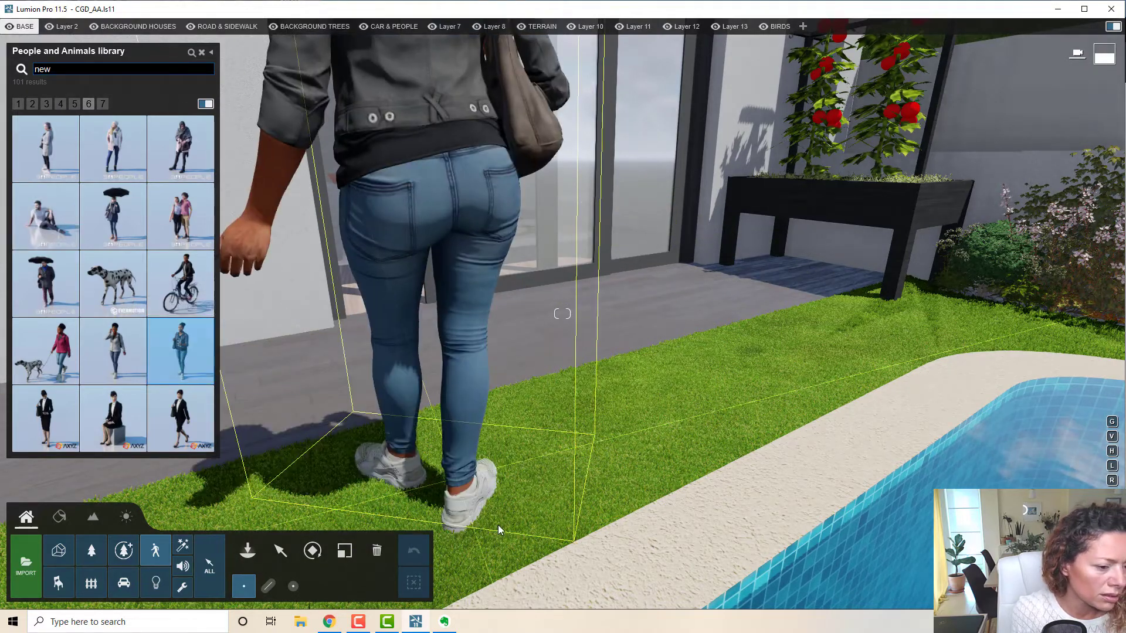
{"action": "left_click", "coordinate": [497, 535]}
{"action": "key", "text": "s"}
{"action": "key", "text": "s"}
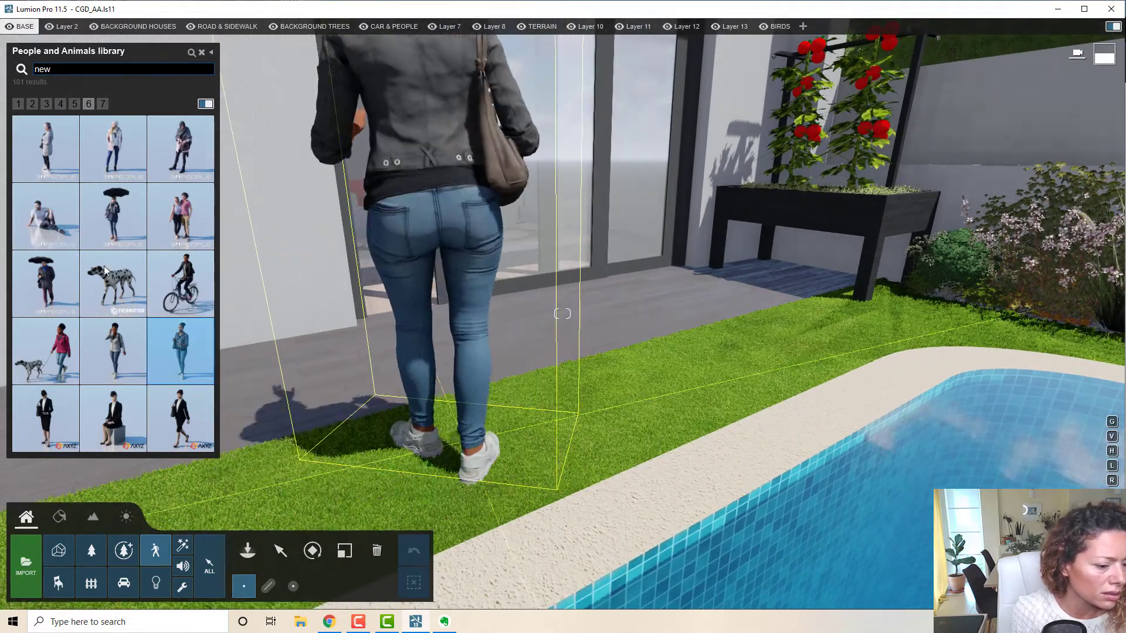
Place the walking woman with the backpack and phone on the grass beside the pool.
{"action": "left_click", "coordinate": [119, 357]}
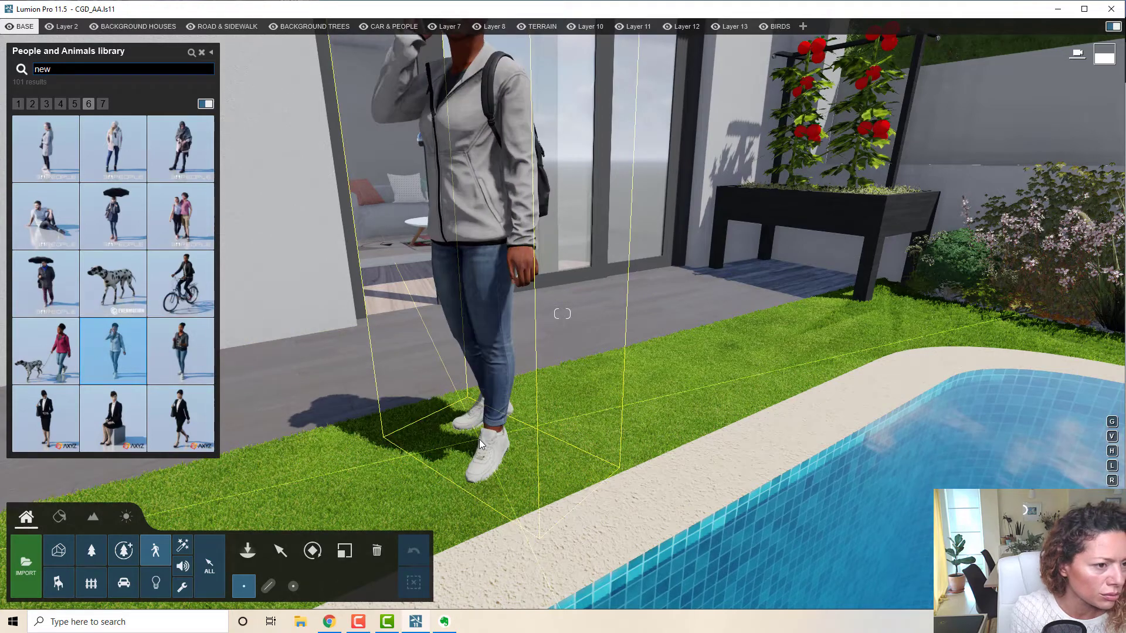
{"action": "right_click_drag", "start_coordinate": [481, 437], "coordinate": [40, 564]}
{"action": "key", "text": "w"}
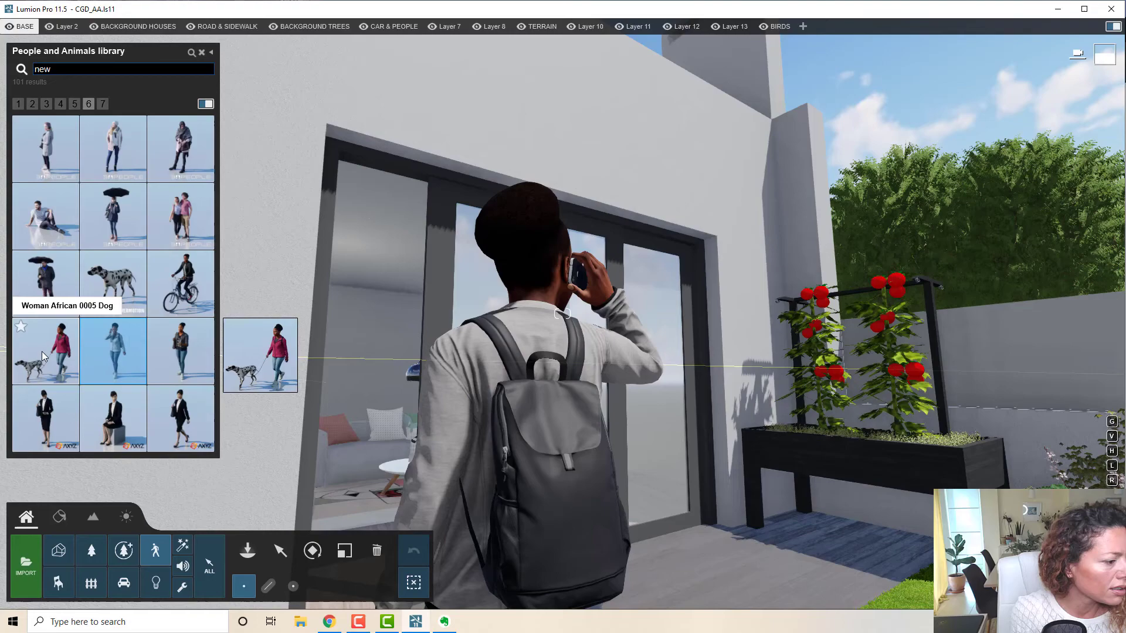
Preview the walking man with the umbrella on the deck near the black planter.
{"action": "left_click", "coordinate": [64, 285]}
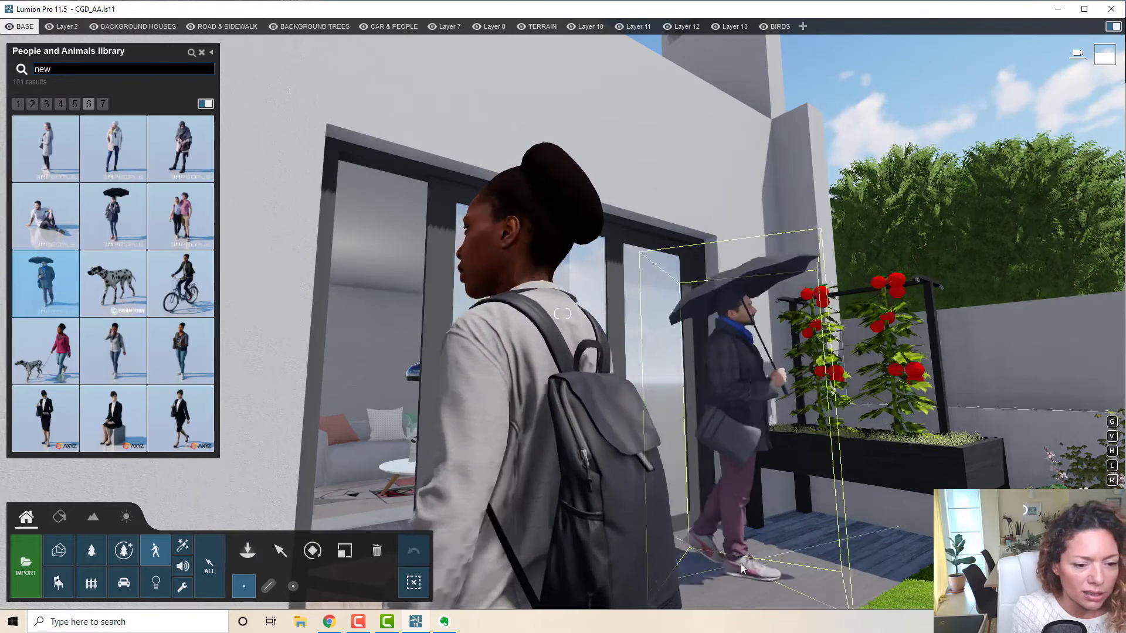
{"action": "mouse_move", "coordinate": [741, 529]}
{"action": "right_mouse_down"}
{"action": "mouse_move", "coordinate": [821, 530]}
{"action": "mouse_move", "coordinate": [812, 554]}
{"action": "mouse_move", "coordinate": [756, 542]}
{"action": "right_mouse_up"}
{"action": "key", "text": "s"}
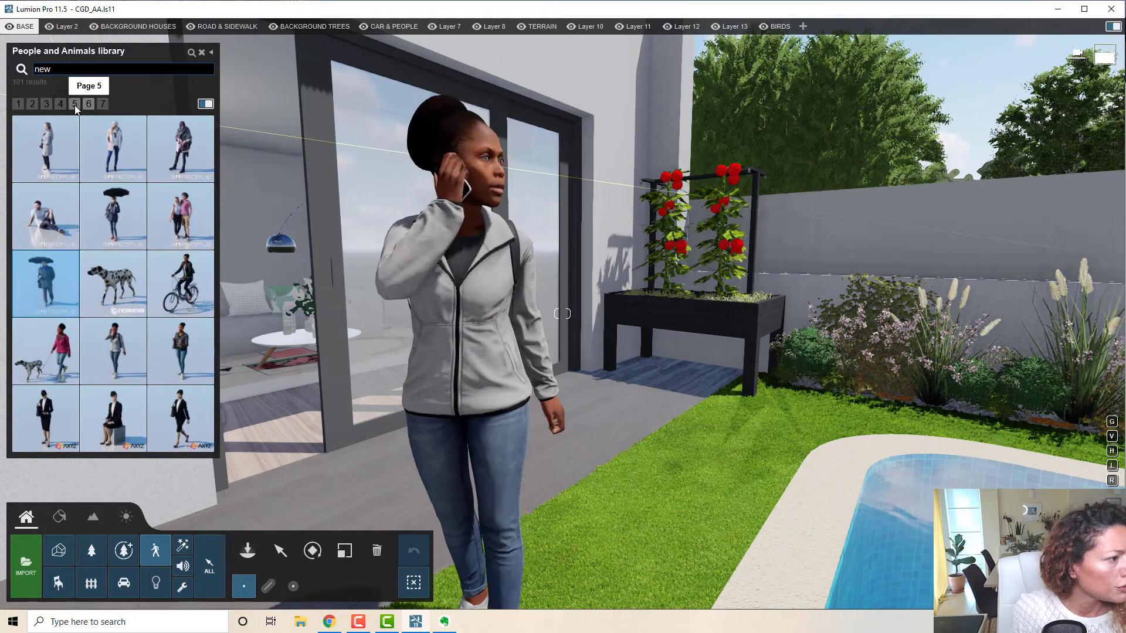
Place the man in the blue shirt from page 5 beside the woman with the backpack and rotate him towards the camera.
{"action": "left_click", "coordinate": [74, 103]}
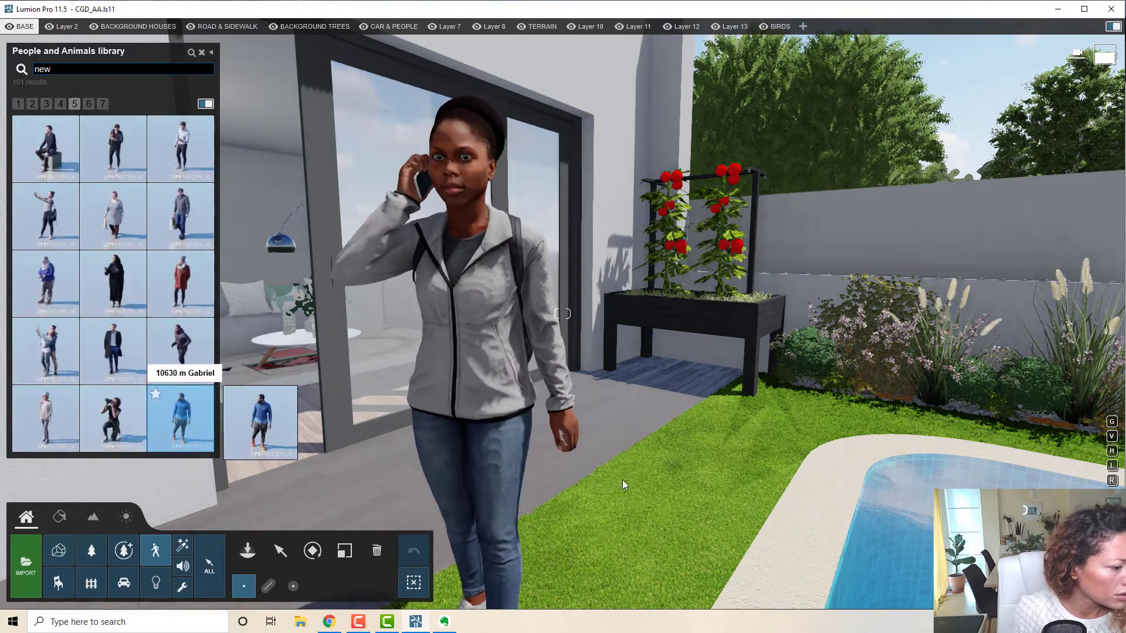
{"action": "left_click", "coordinate": [181, 418]}
{"action": "left_click", "coordinate": [645, 547]}
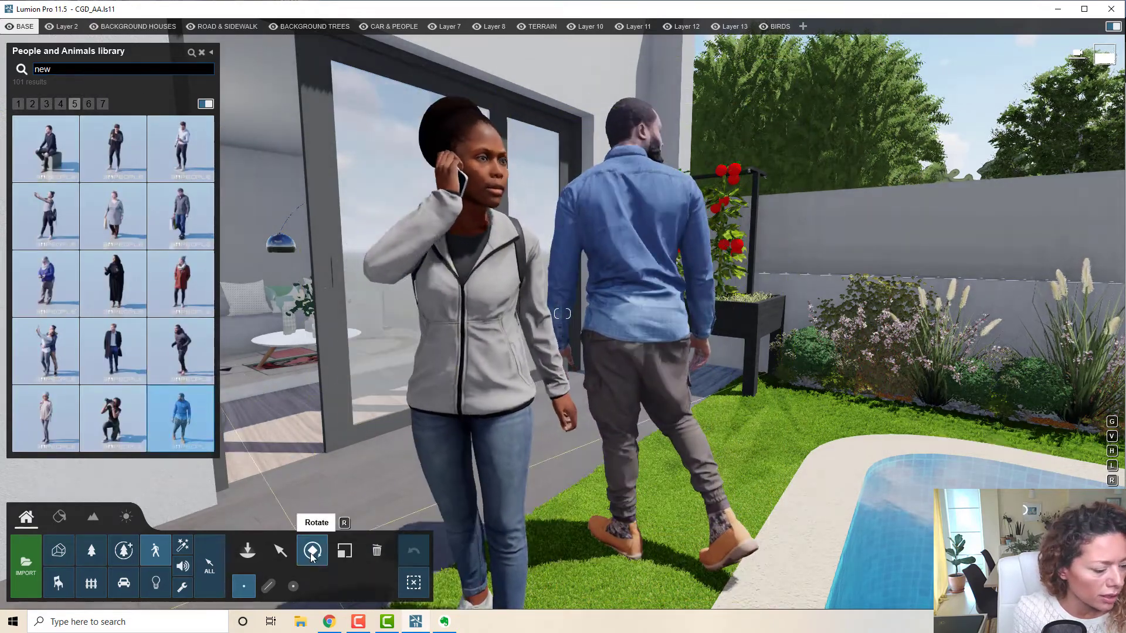
{"action": "left_click", "coordinate": [312, 550]}
{"action": "left_click_drag", "start_coordinate": [645, 547], "coordinate": [712, 572]}
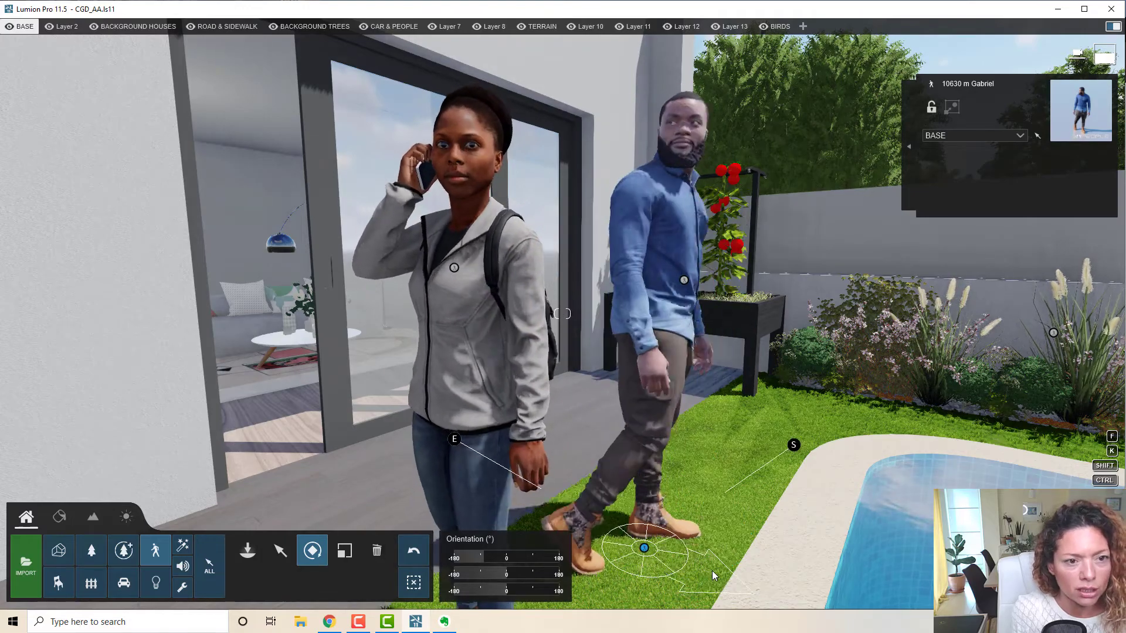
{"action": "mouse_move", "coordinate": [705, 562]}
{"action": "right_mouse_down"}
{"action": "mouse_move", "coordinate": [718, 375]}
{"action": "mouse_move", "coordinate": [784, 442]}
{"action": "right_mouse_up"}
Examine the face of the man in the blue shirt up close and the placed characters across the terrace and pool.
{"action": "key", "text": "w"}
{"action": "key", "text": "s"}
{"action": "right_click_drag", "start_coordinate": [562, 313], "coordinate": [560, 364]}
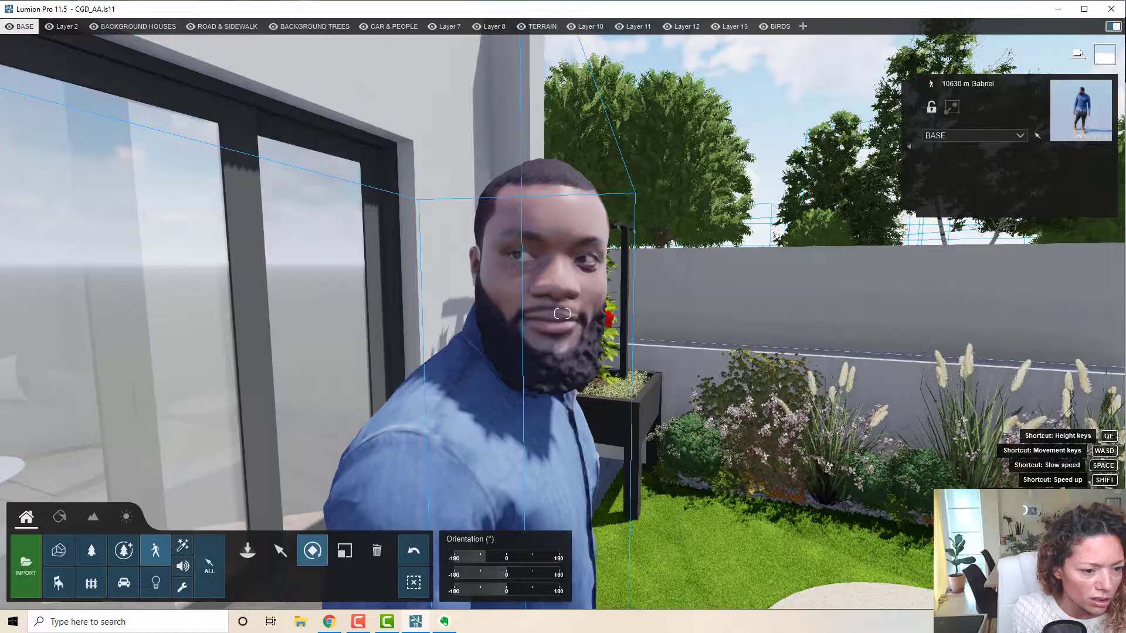
{"action": "key", "text": "s"}
{"action": "key", "text": "s"}
{"action": "right_click_drag", "start_coordinate": [562, 314], "coordinate": [560, 322]}
{"action": "key", "text": "w"}
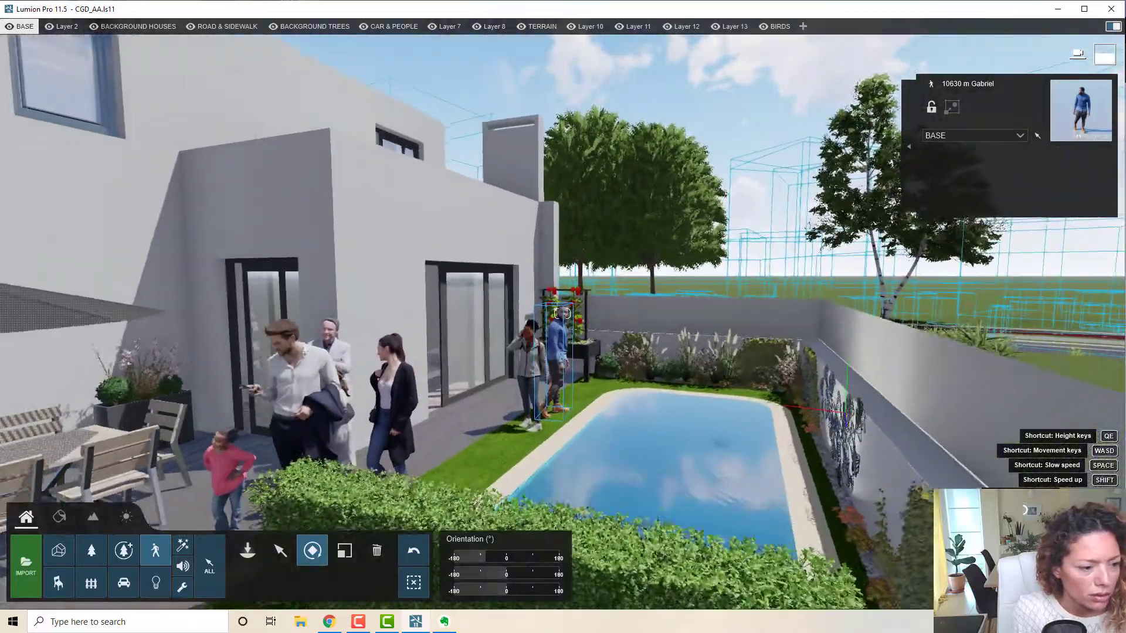
{"action": "key", "text": "s"}
{"action": "key", "text": "w"}
{"action": "mouse_move", "coordinate": [721, 431]}
{"action": "right_mouse_down"}
{"action": "mouse_move", "coordinate": [662, 428]}
{"action": "mouse_move", "coordinate": [706, 436]}
{"action": "right_mouse_up"}
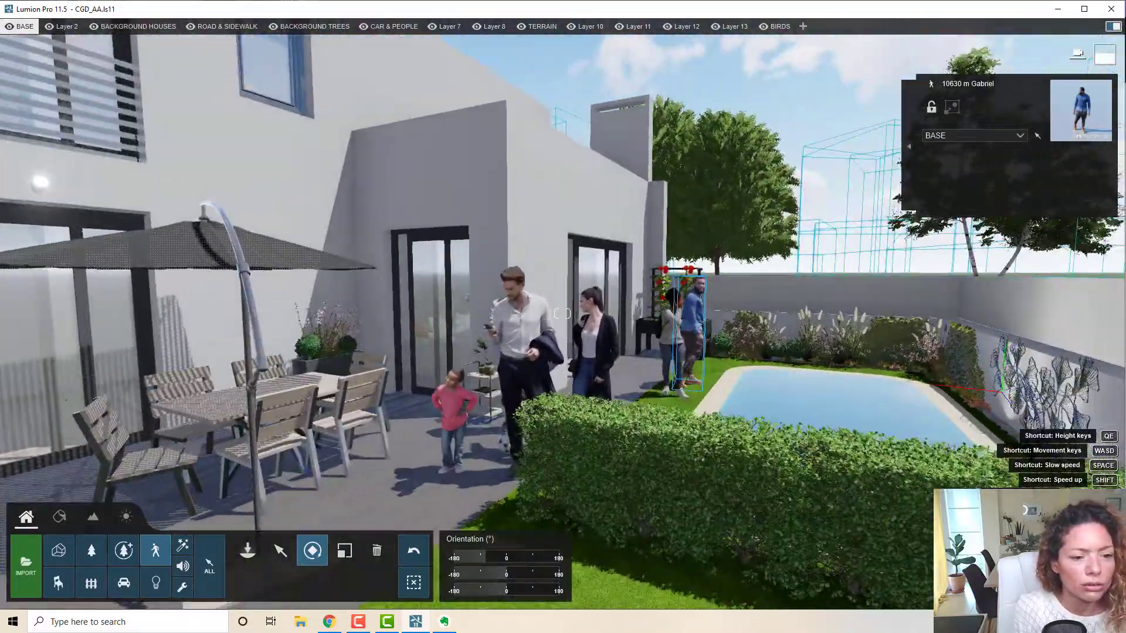
{"action": "key", "text": "s"}
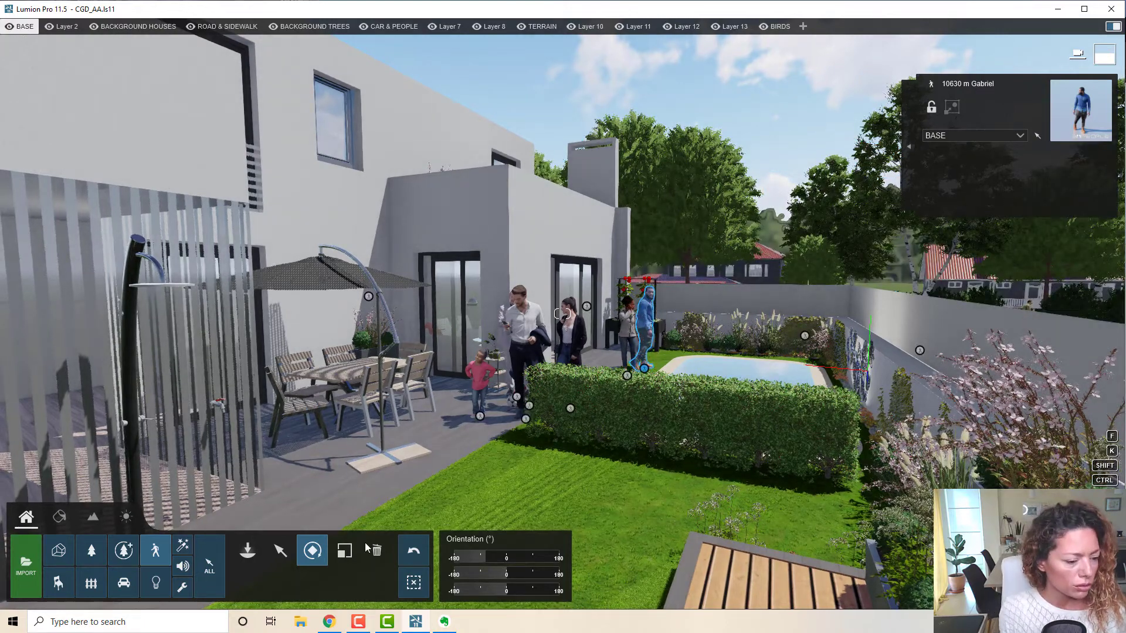
Delete the woman with the backpack and move the child in the pink top onto the front lawn.
{"action": "left_click", "coordinate": [371, 560]}
{"action": "left_click", "coordinate": [627, 377]}
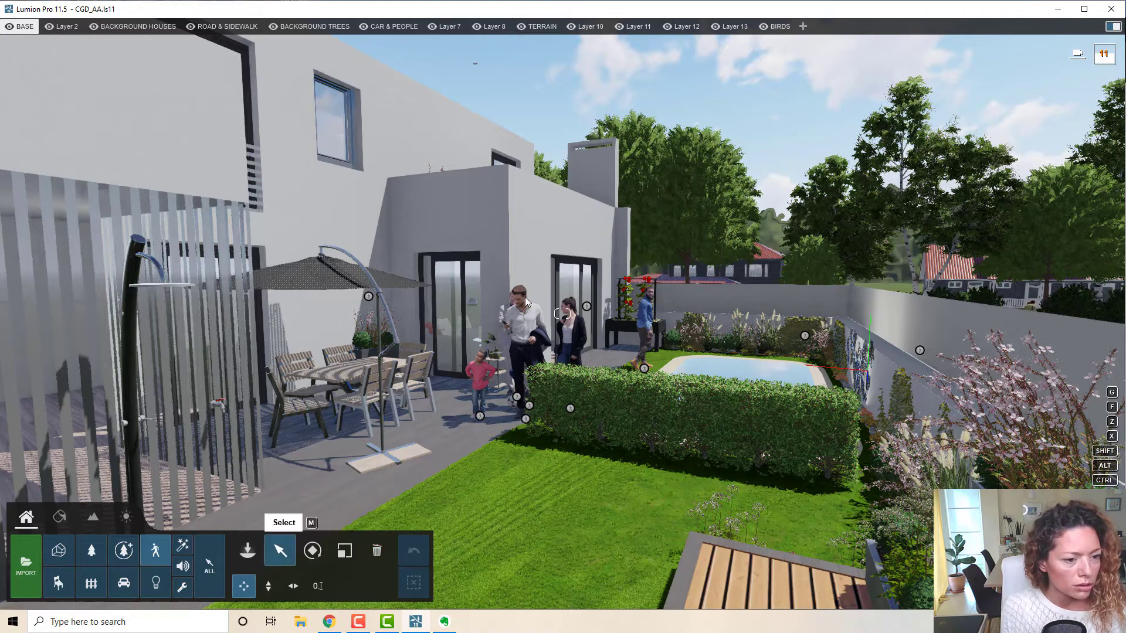
{"action": "left_click_drag", "start_coordinate": [481, 416], "coordinate": [472, 546]}
{"action": "right_click_drag", "start_coordinate": [503, 480], "coordinate": [431, 478]}
Search the indoor object library for "new".
{"action": "left_click", "coordinate": [59, 584]}
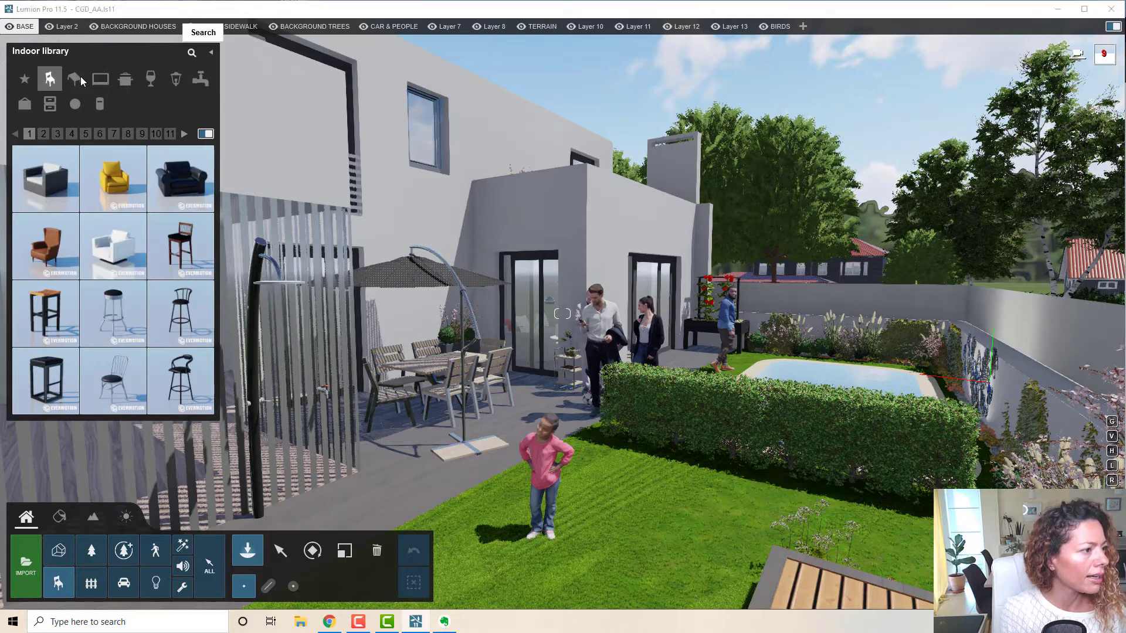
{"action": "left_click", "coordinate": [191, 52]}
{"action": "type", "text": "new"}
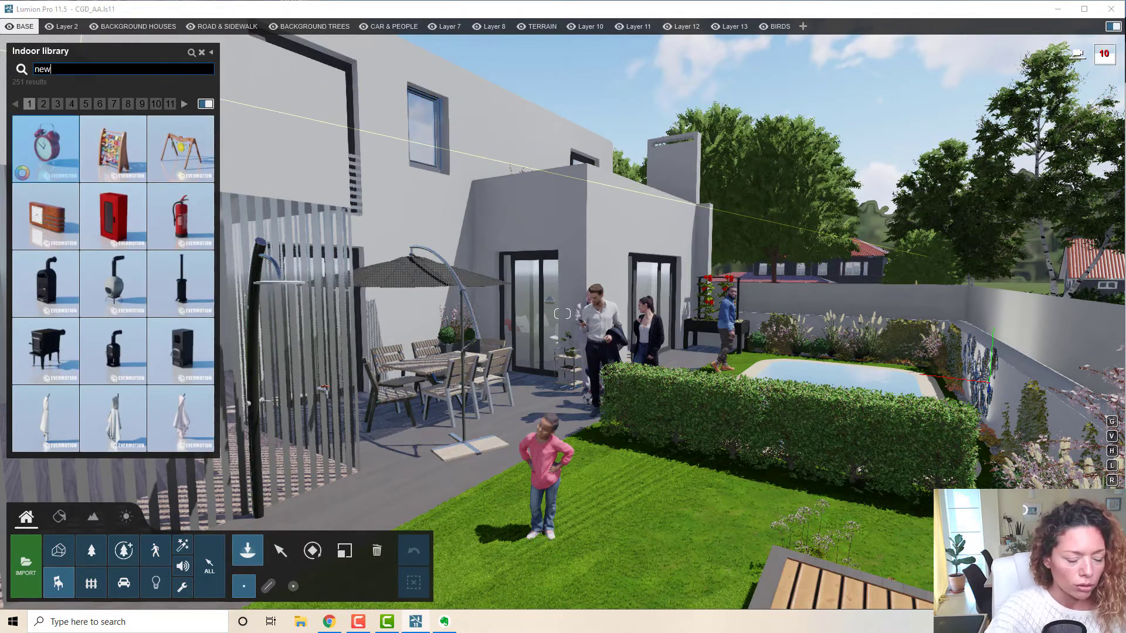
{"action": "mouse_move", "coordinate": [236, 197]}
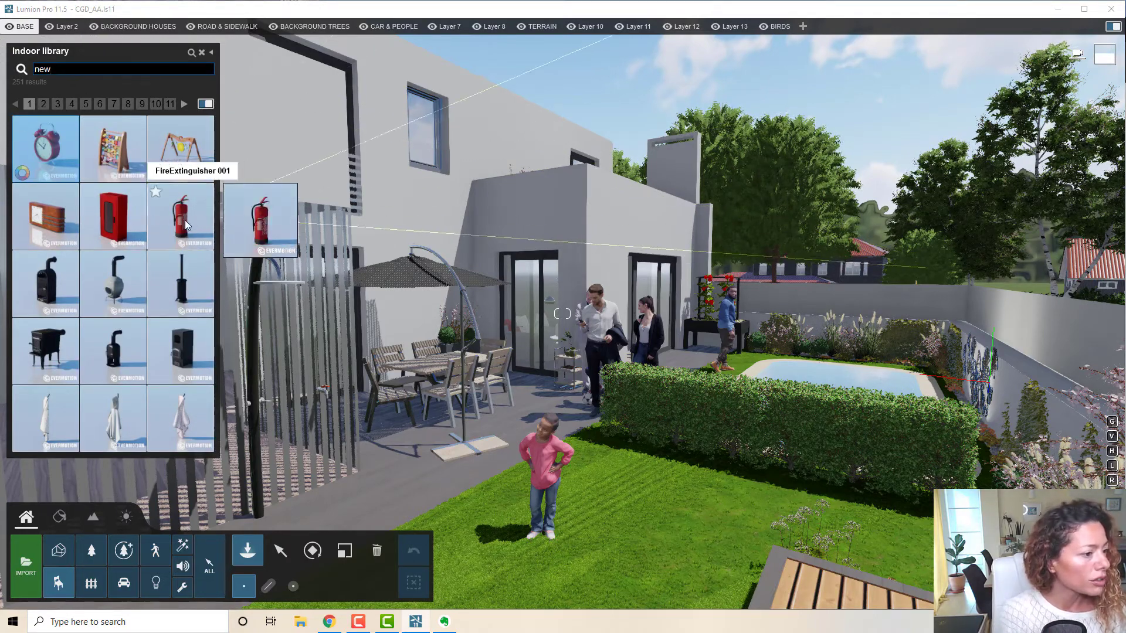
Place the ribbed white candle from page 3 of the results on the terrace dining table.
{"action": "key", "text": "w"}
{"action": "right_click_drag", "start_coordinate": [692, 311], "coordinate": [621, 317]}
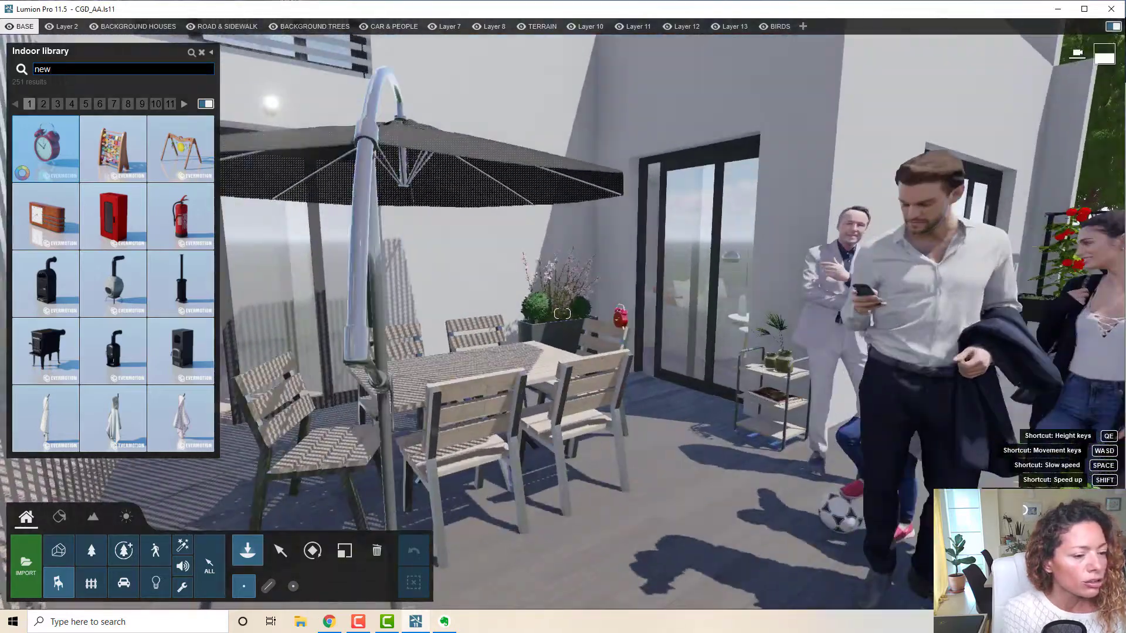
{"action": "key", "text": "w"}
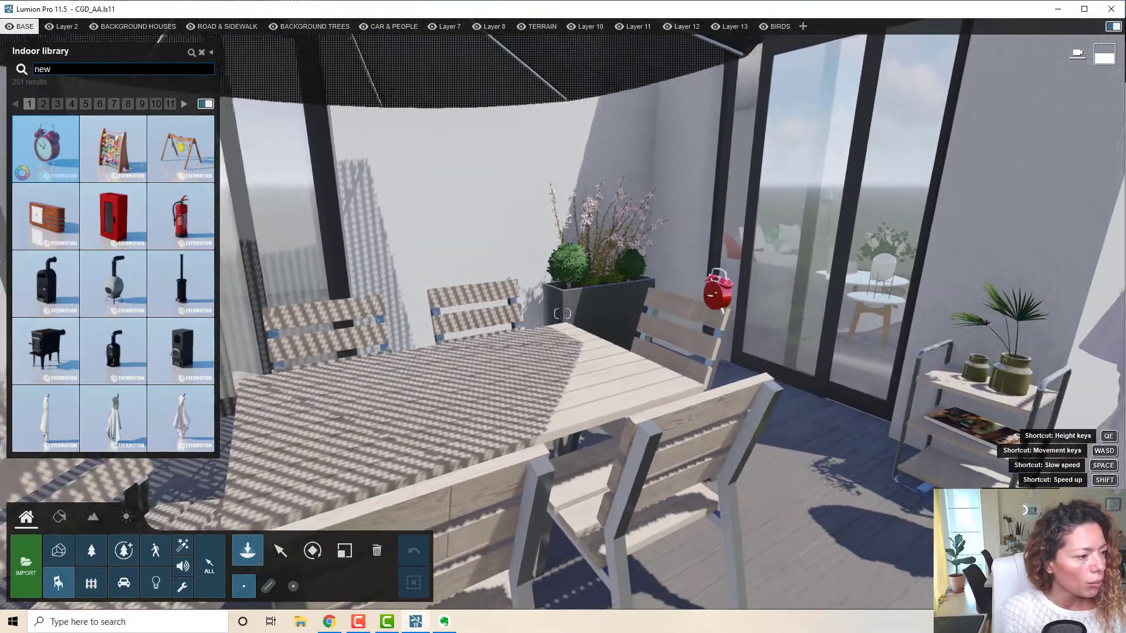
{"action": "left_click", "coordinate": [43, 104]}
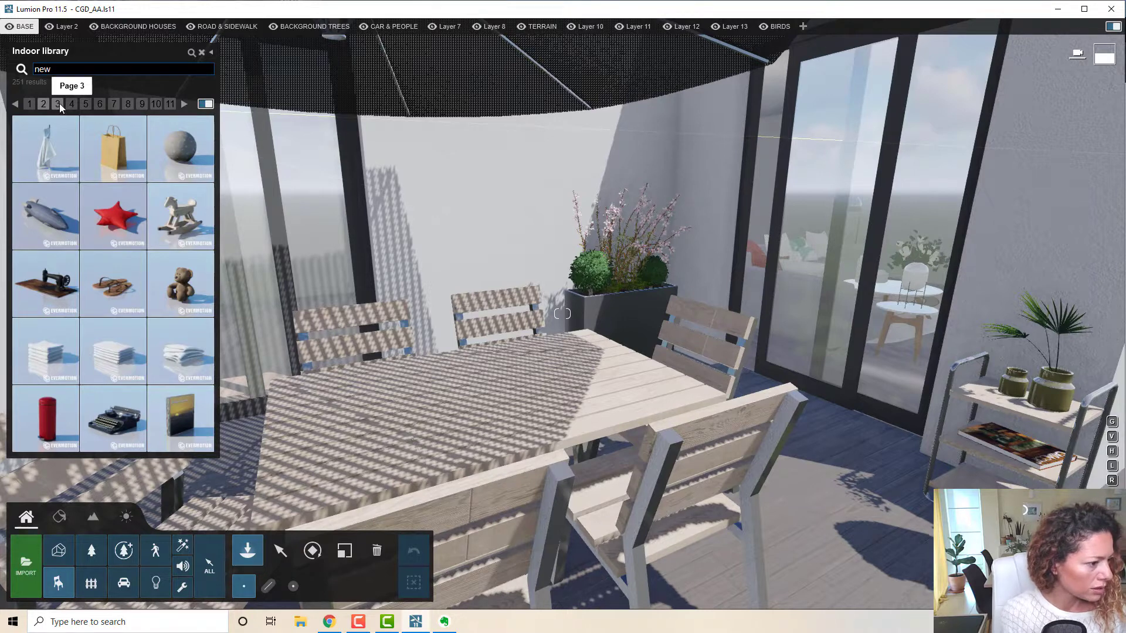
{"action": "left_click", "coordinate": [59, 103]}
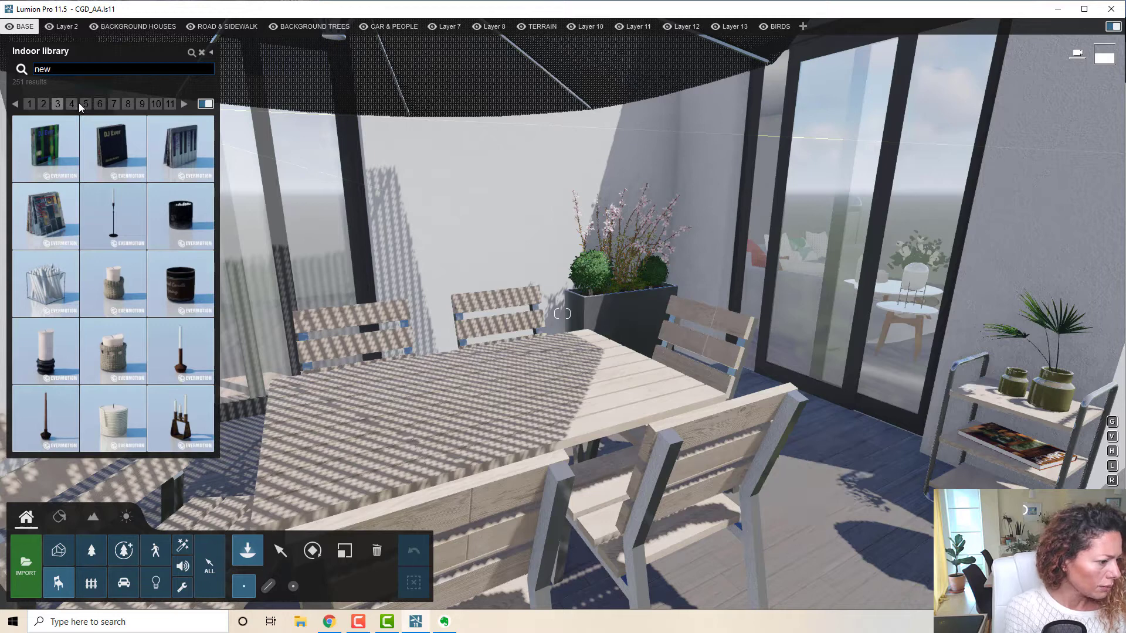
{"action": "left_click", "coordinate": [129, 424]}
{"action": "left_click", "coordinate": [427, 445]}
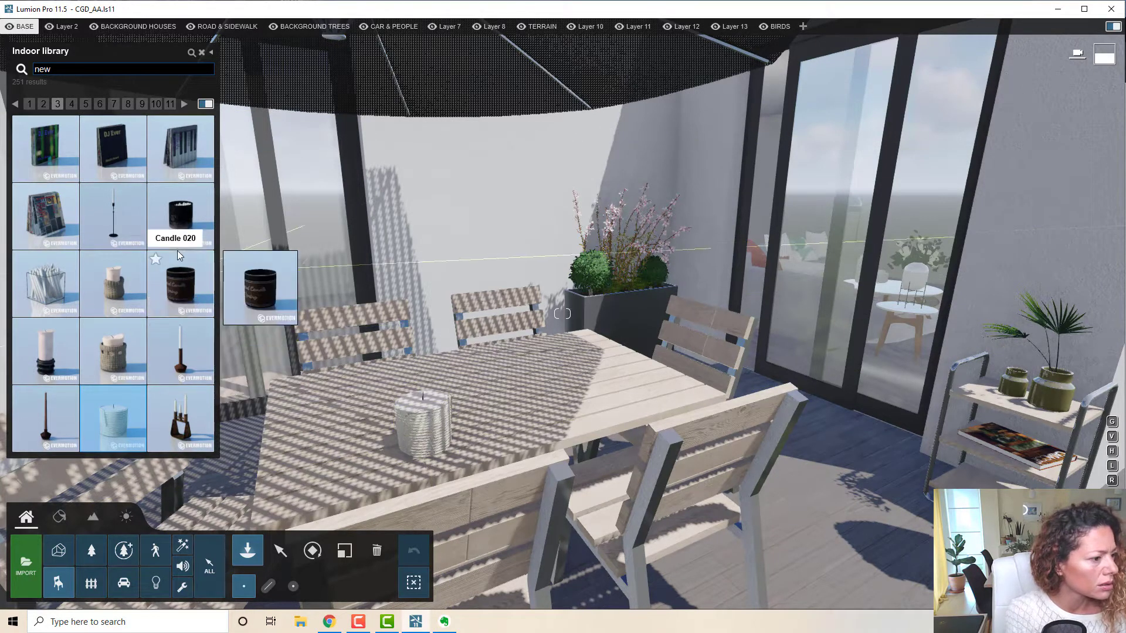
Preview the black glass candle on the dining table and look through pages 4 and 5 of the indoor results.
{"action": "left_click", "coordinate": [185, 216]}
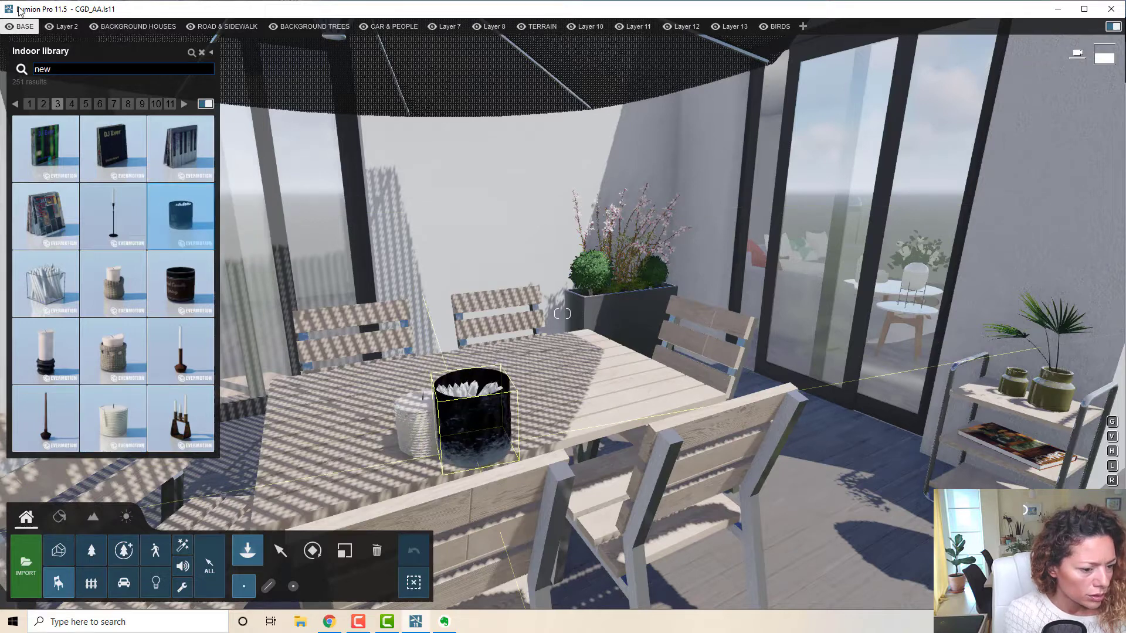
{"action": "left_click", "coordinate": [73, 104]}
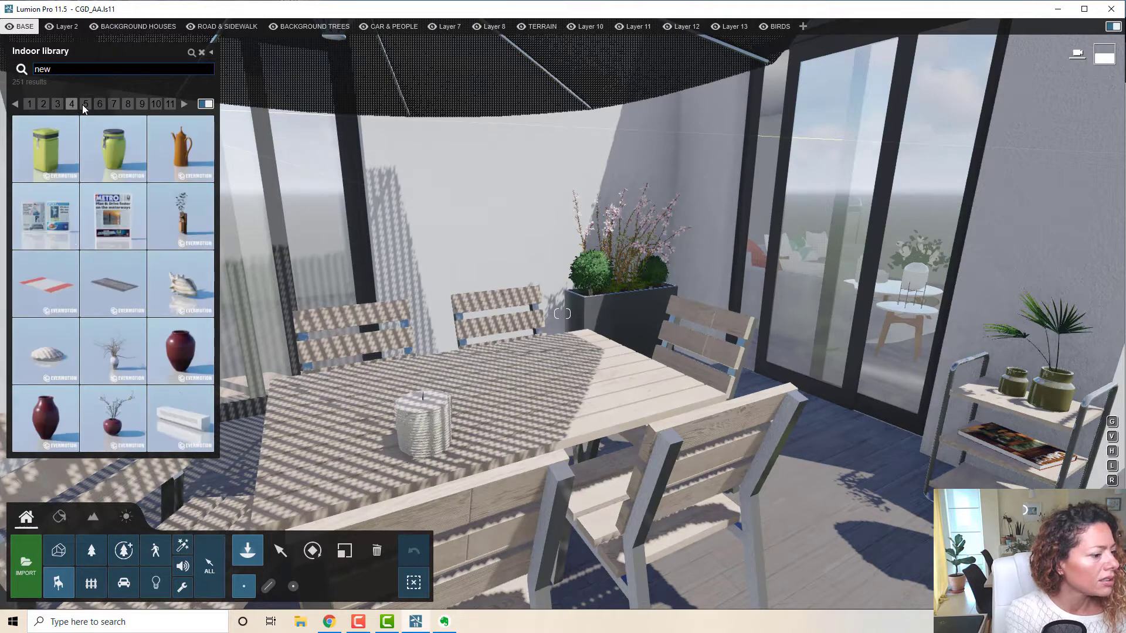
{"action": "left_click", "coordinate": [86, 104]}
{"action": "left_click", "coordinate": [71, 104]}
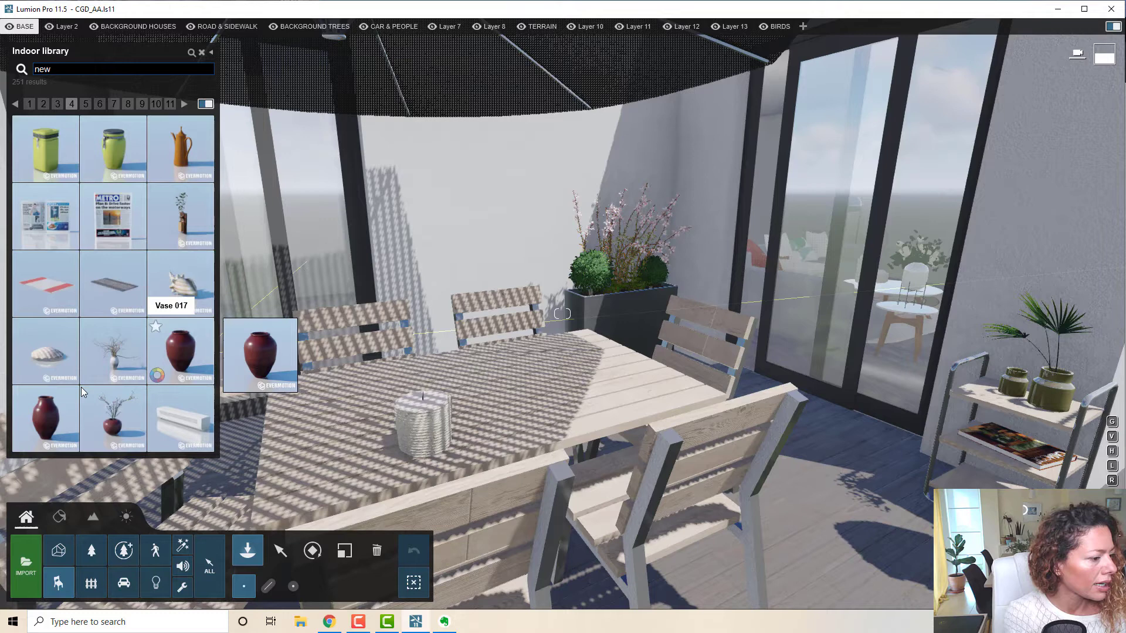
{"action": "left_click", "coordinate": [86, 104]}
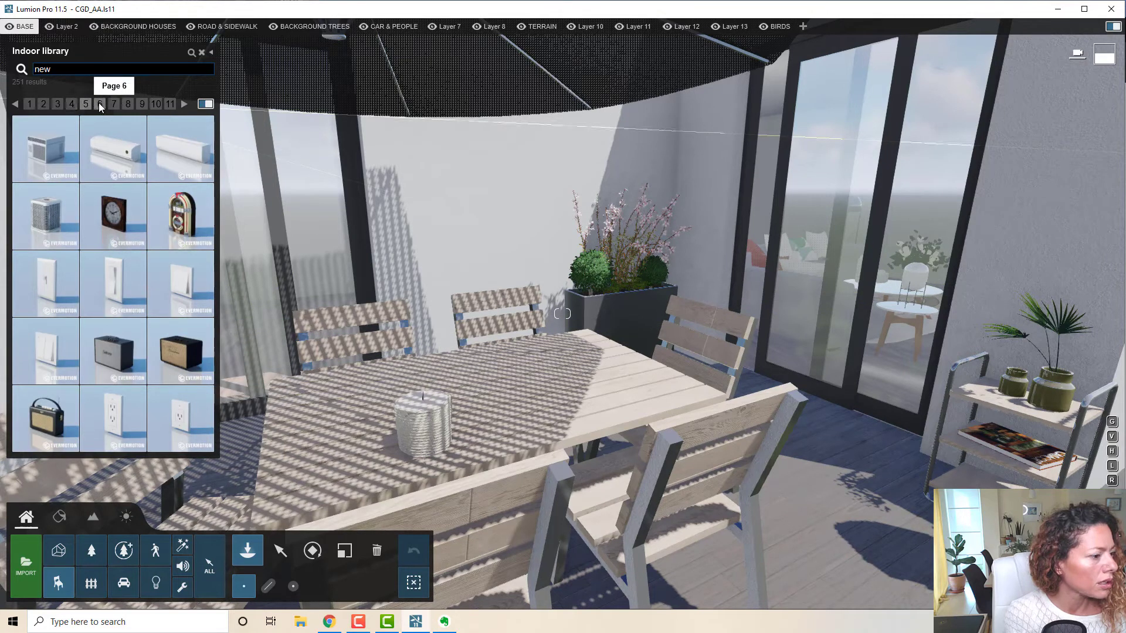
Place the red Blender 001 from page 6 on the dining table and view it up close.
{"action": "left_click", "coordinate": [100, 104]}
{"action": "left_click", "coordinate": [180, 283]}
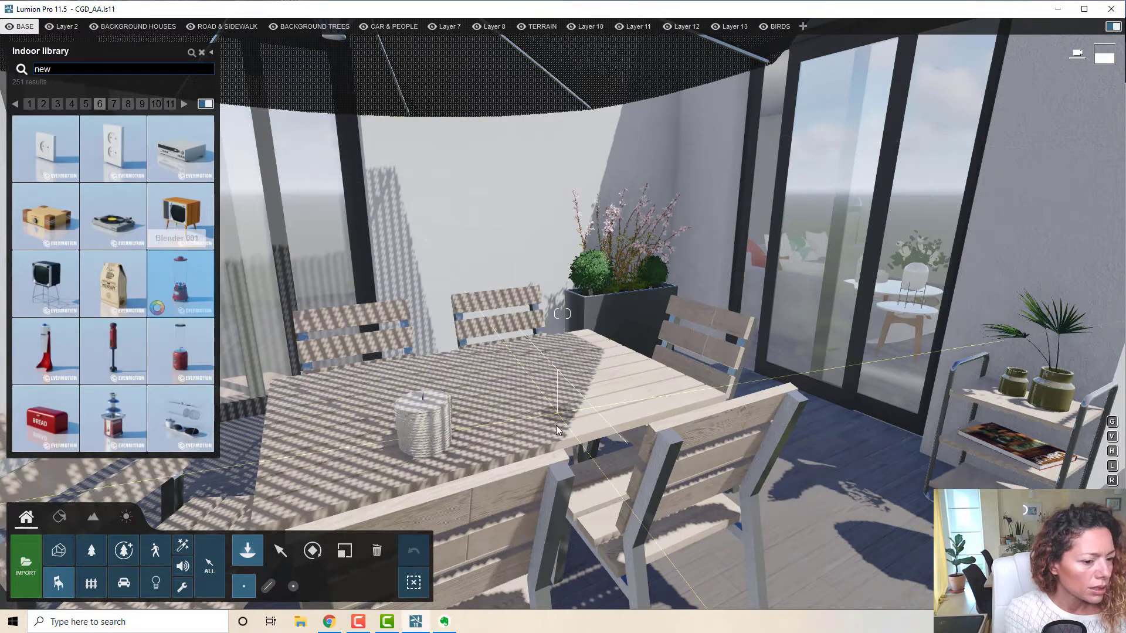
{"action": "key", "text": "w"}
{"action": "right_click_drag", "start_coordinate": [519, 404], "coordinate": [50, 275]}
{"action": "key", "text": "s"}
Set the red BreadBin 001, the tall red and white blender and a second Blender 001 around the first blender on the table.
{"action": "left_click", "coordinate": [41, 425]}
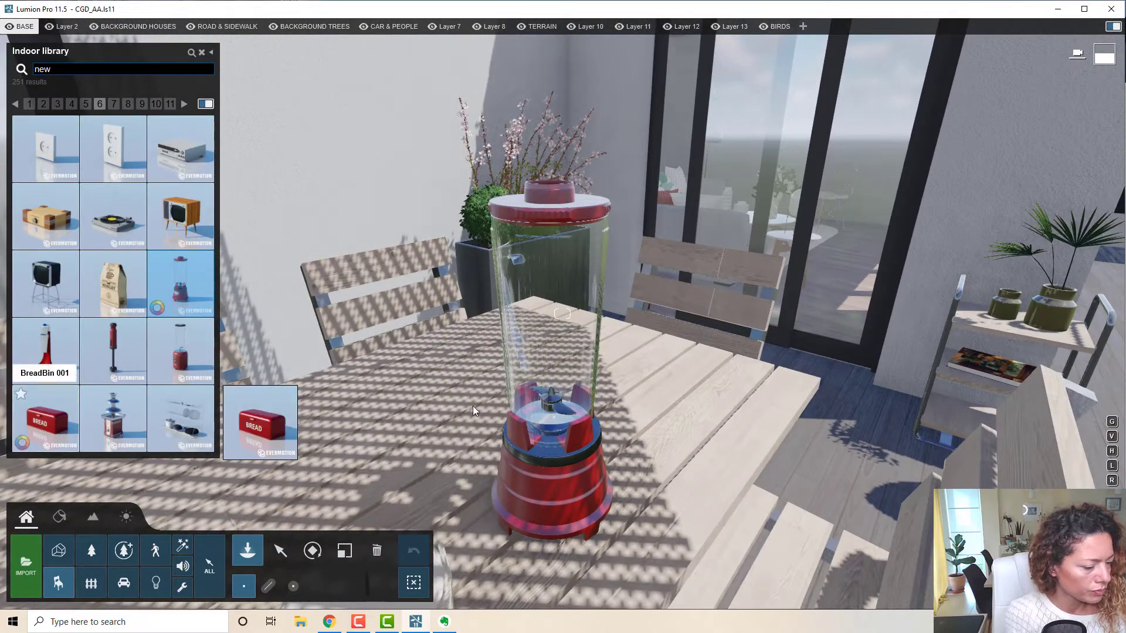
{"action": "left_click", "coordinate": [50, 351]}
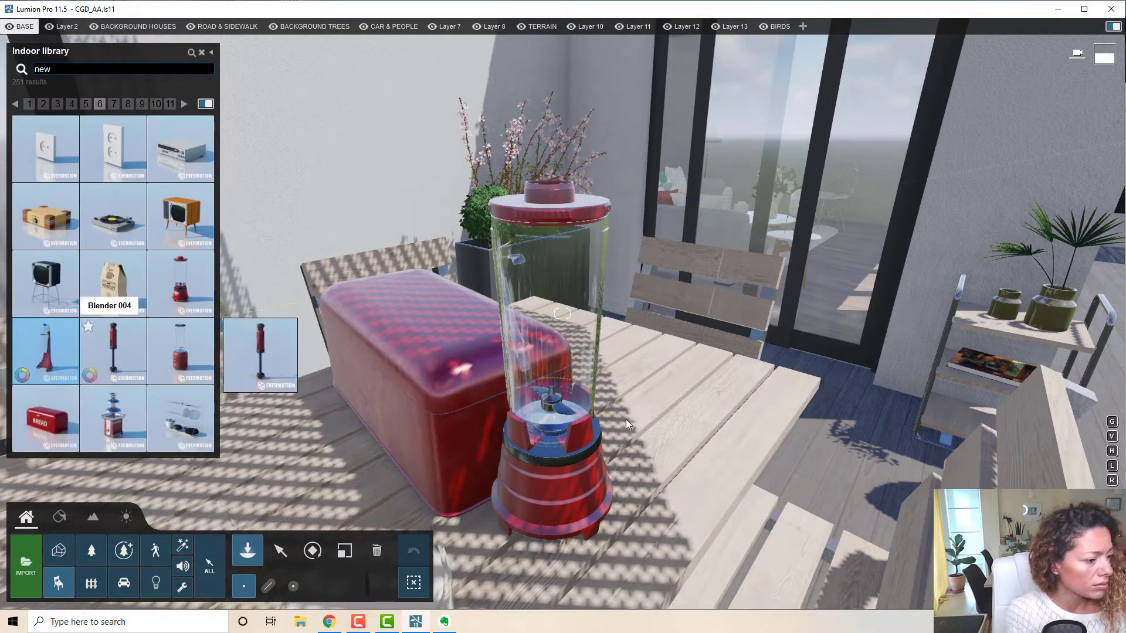
{"action": "left_click", "coordinate": [180, 288]}
{"action": "left_click", "coordinate": [284, 463]}
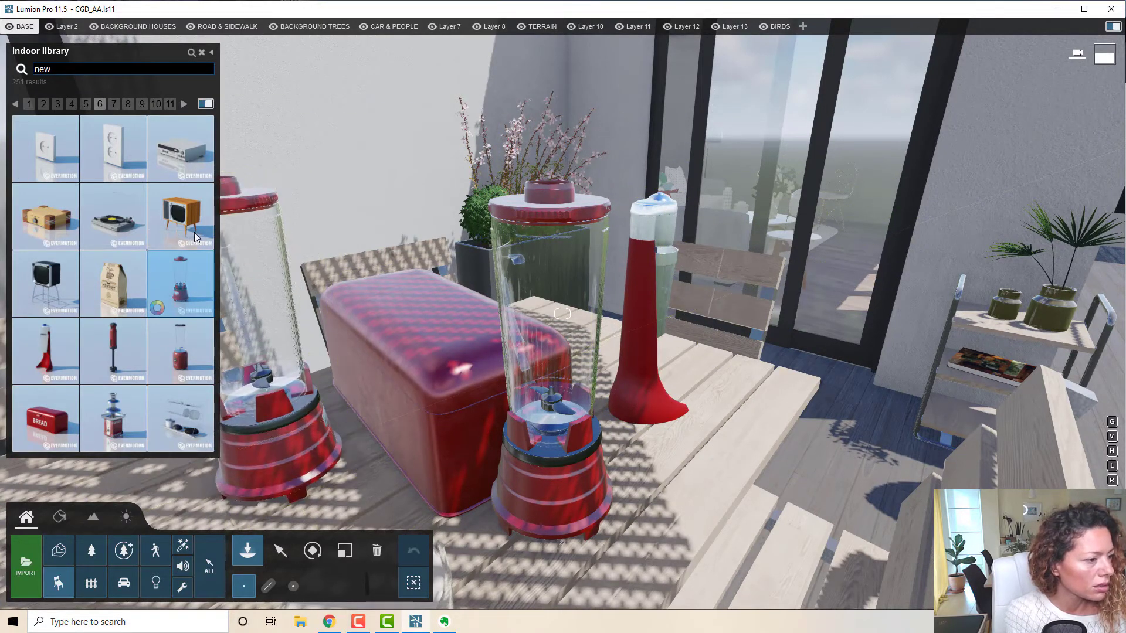
Place the wooden retro television TV 009 on the deck behind the table and rotate its screen towards the camera.
{"action": "left_click", "coordinate": [182, 215]}
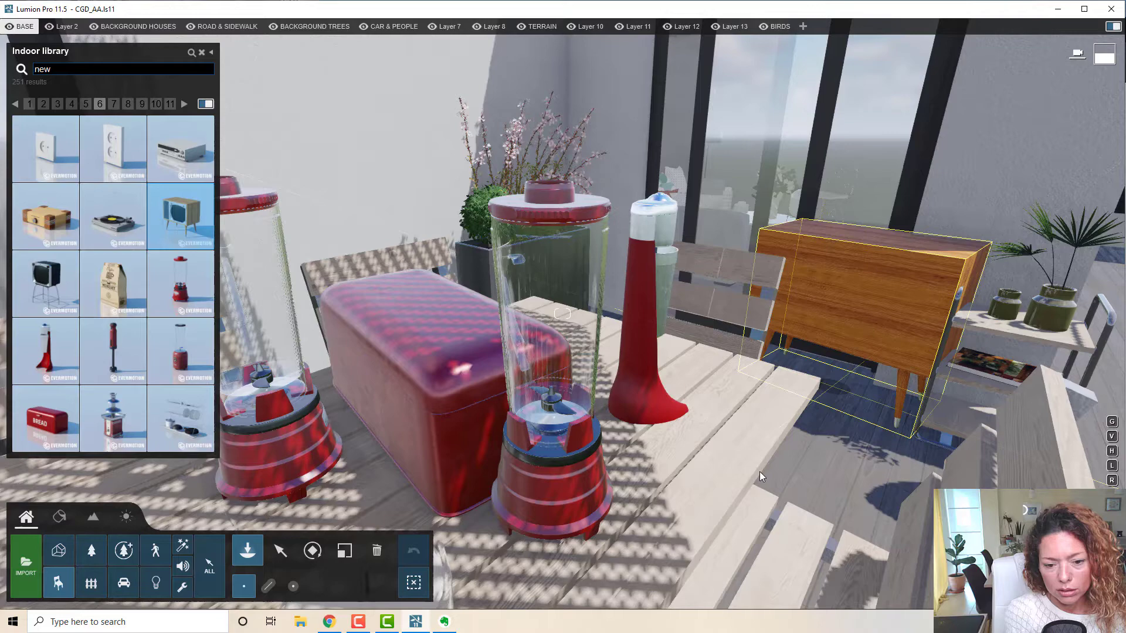
{"action": "left_click", "coordinate": [759, 472]}
{"action": "left_click", "coordinate": [313, 550]}
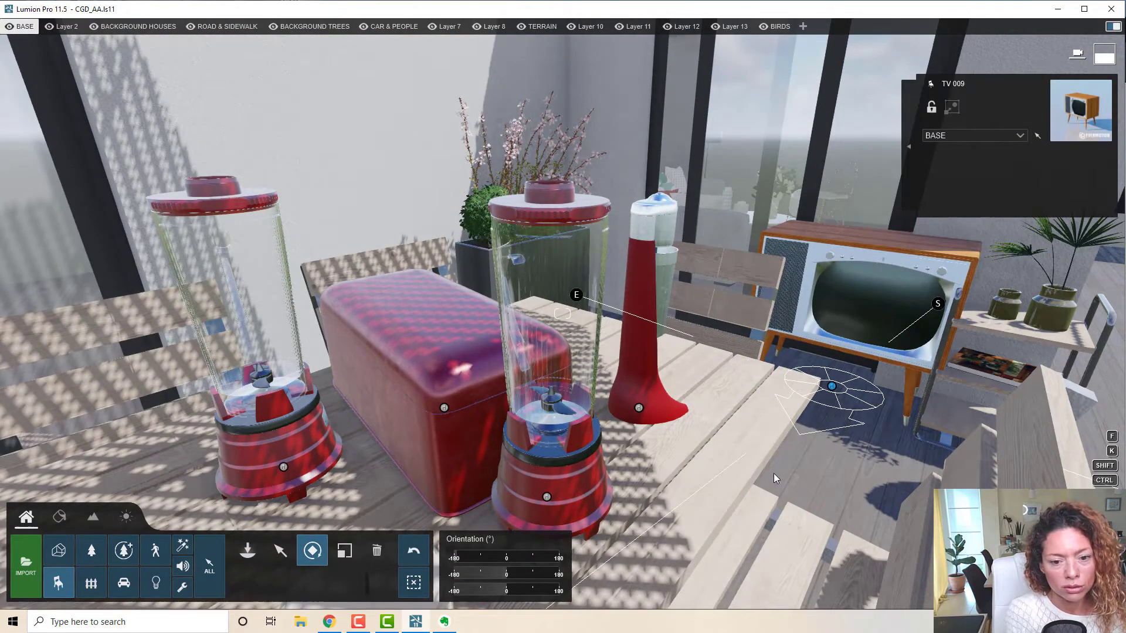
Place the red Fridge 004 from page 7 on the deck beside the umbrella stand and rotate its door towards the camera.
{"action": "left_click", "coordinate": [59, 583]}
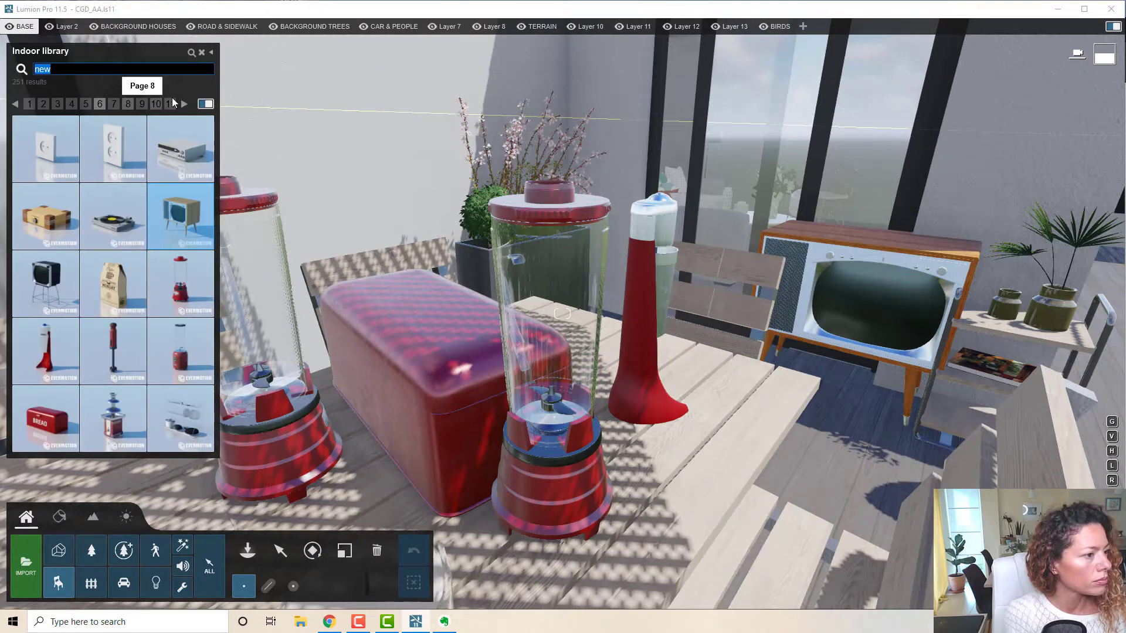
{"action": "left_click", "coordinate": [184, 104]}
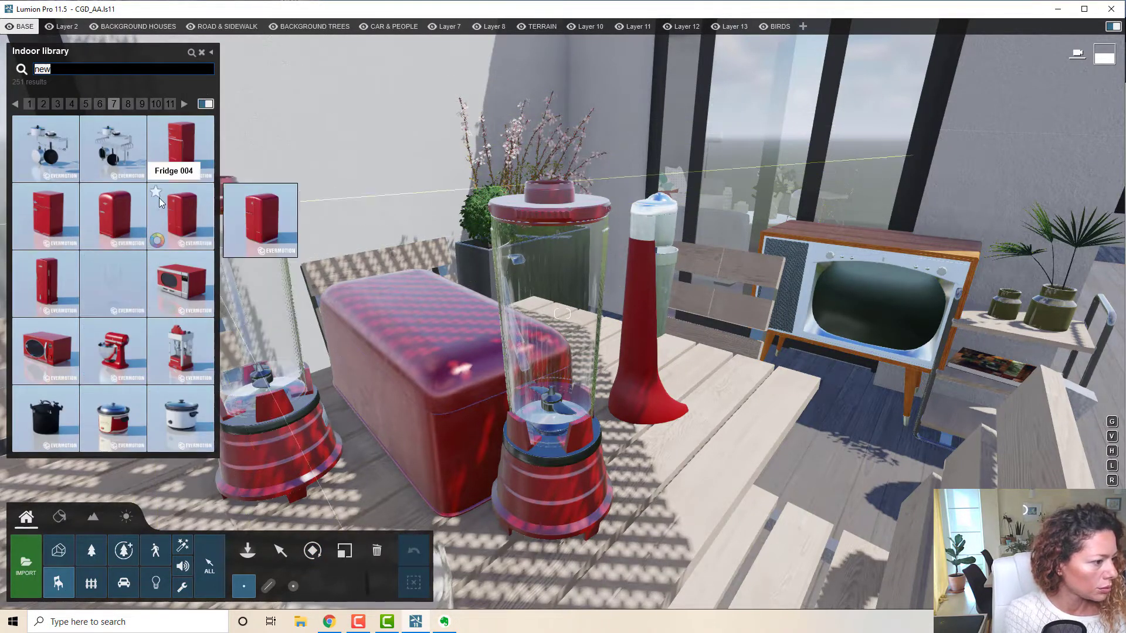
{"action": "left_click", "coordinate": [170, 216]}
{"action": "scroll", "coordinate": [644, 284], "scroll_direction": "down", "scroll_amount": 3}
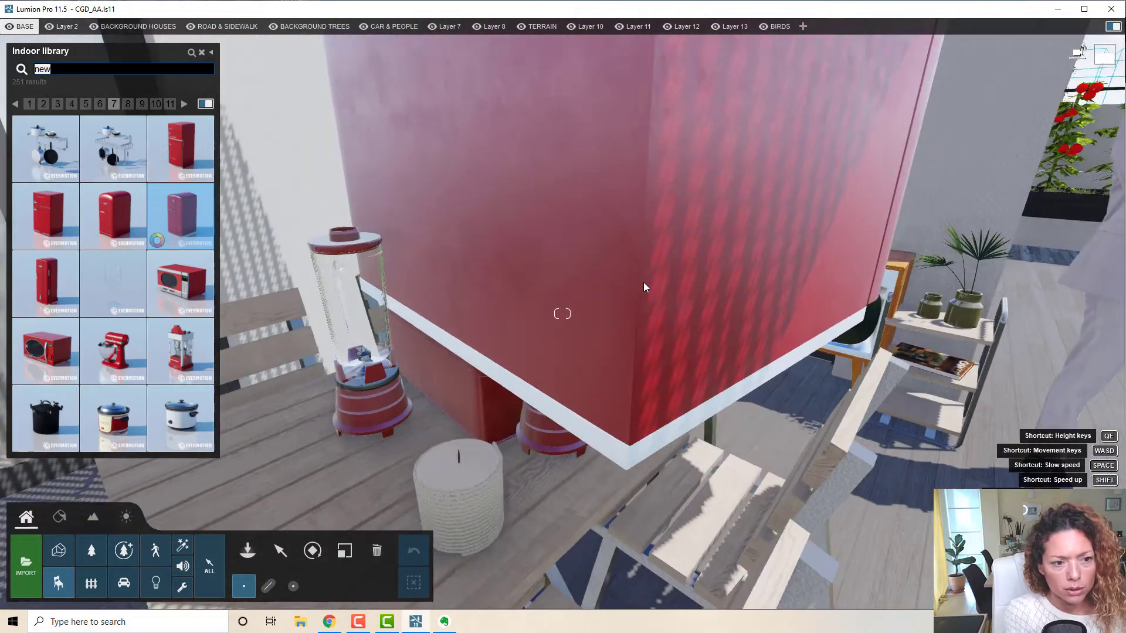
{"action": "scroll", "coordinate": [644, 283], "scroll_direction": "down", "scroll_amount": 6}
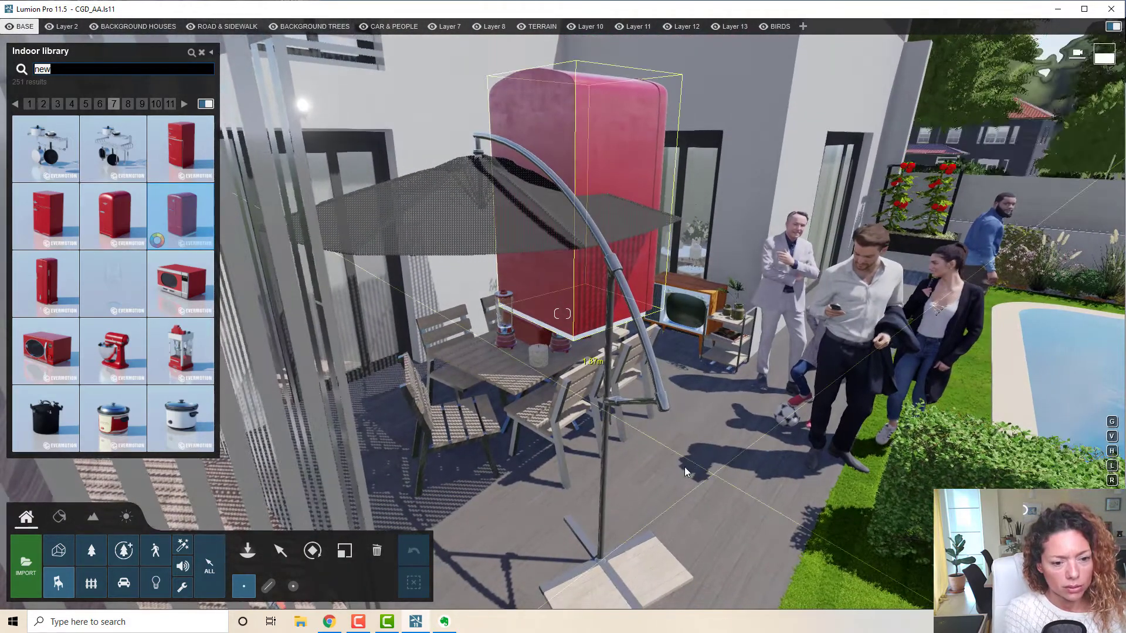
{"action": "left_click", "coordinate": [685, 465]}
{"action": "left_click", "coordinate": [314, 550]}
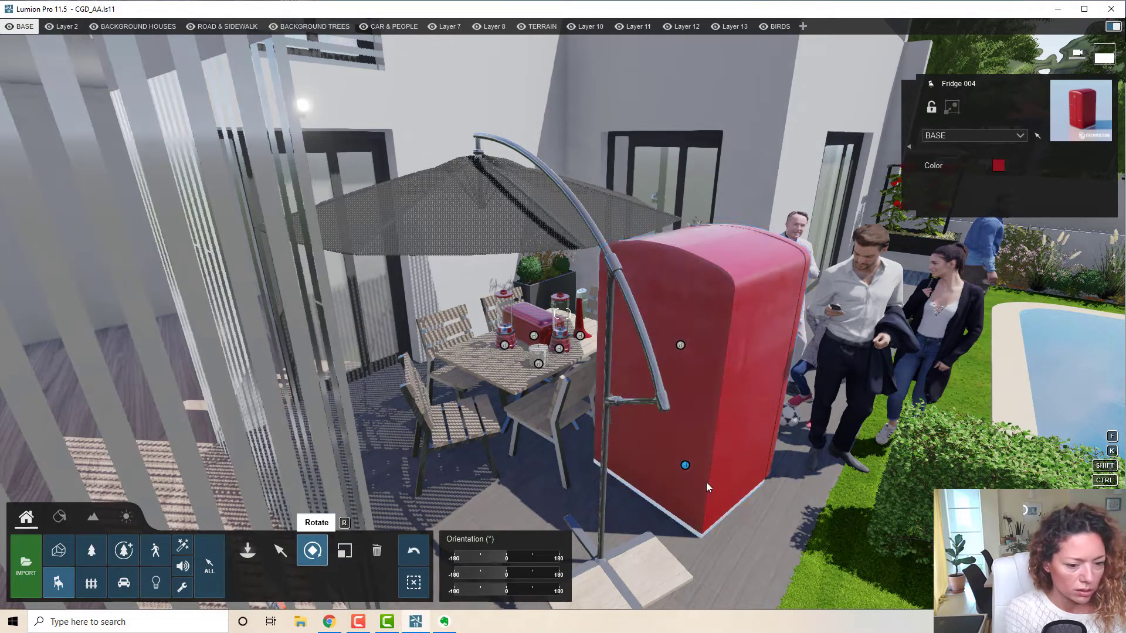
{"action": "left_click_drag", "start_coordinate": [685, 465], "coordinate": [593, 562]}
View the fridge from the lawn side and search the nature library for "new".
{"action": "key", "text": "s"}
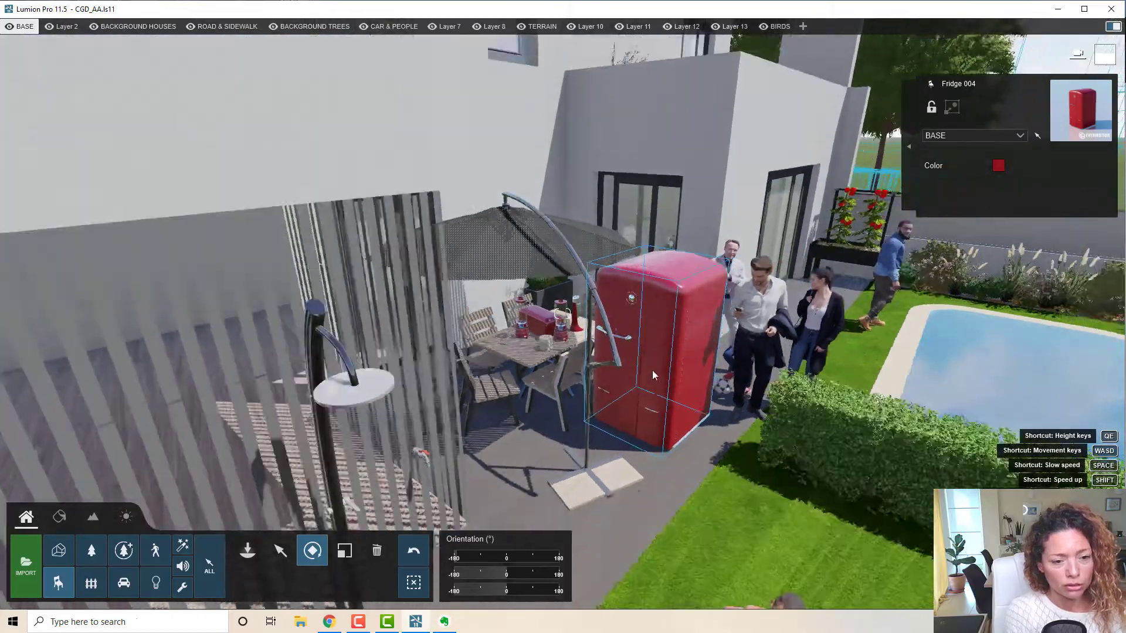
{"action": "key", "text": "s"}
{"action": "right_click_drag", "start_coordinate": [653, 371], "coordinate": [449, 417]}
{"action": "key", "text": "w"}
{"action": "key", "text": "s"}
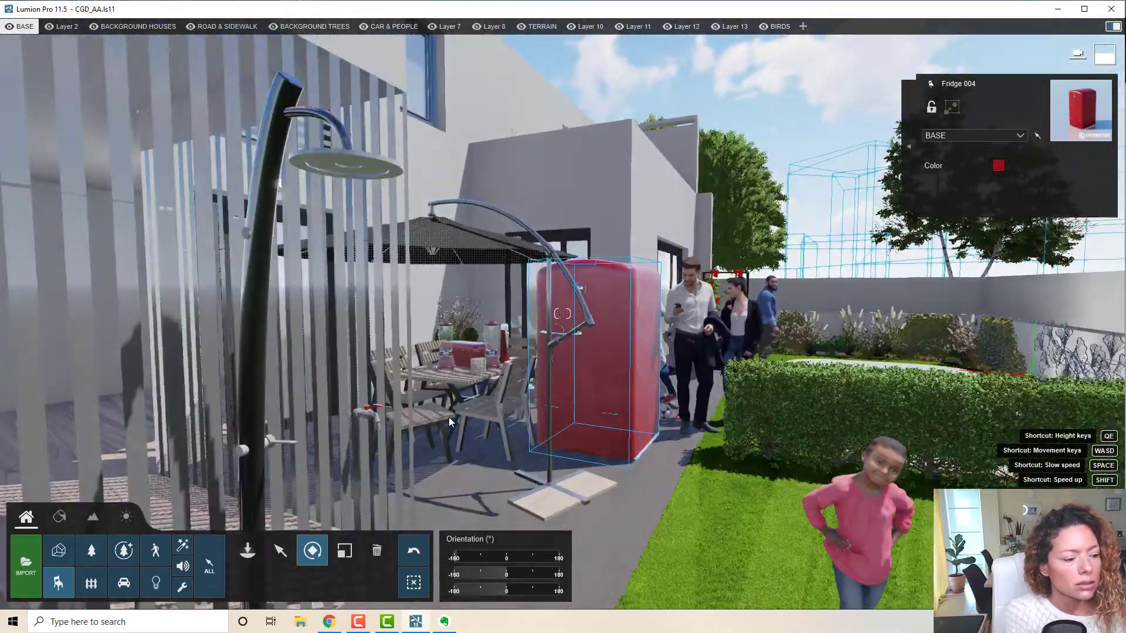
{"action": "left_click", "coordinate": [91, 550]}
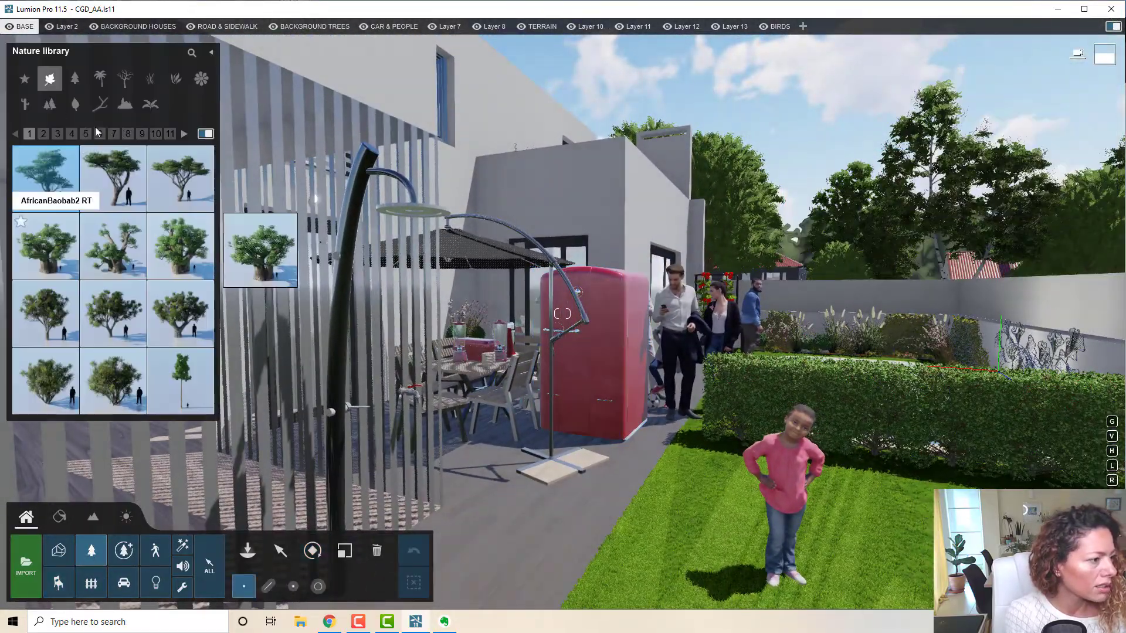
{"action": "left_click", "coordinate": [191, 53]}
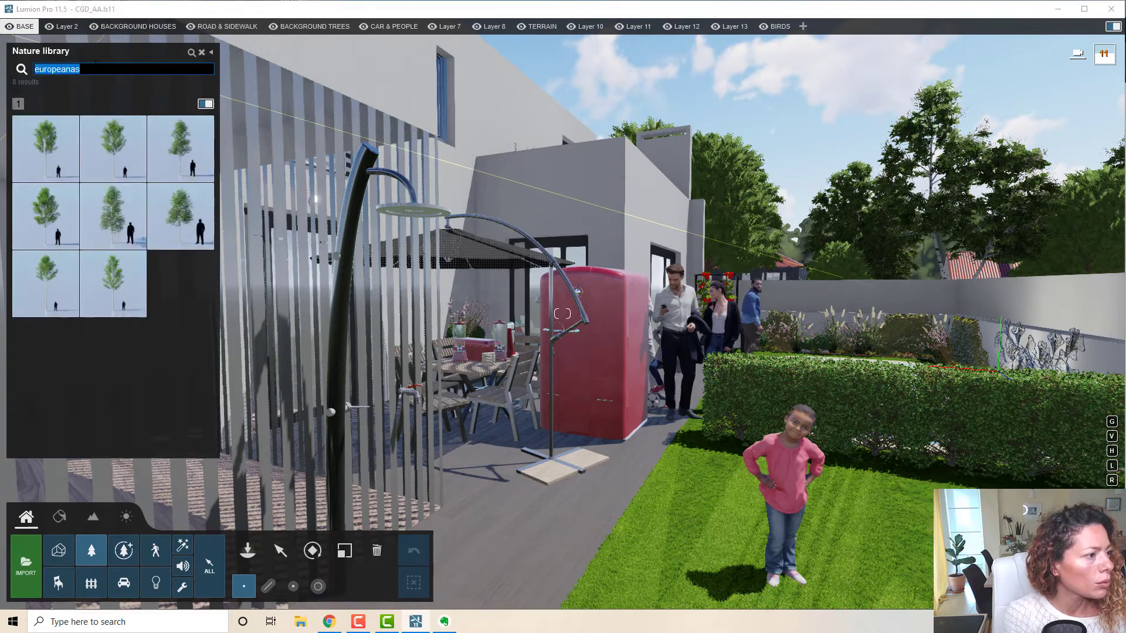
{"action": "type", "text": "n"}
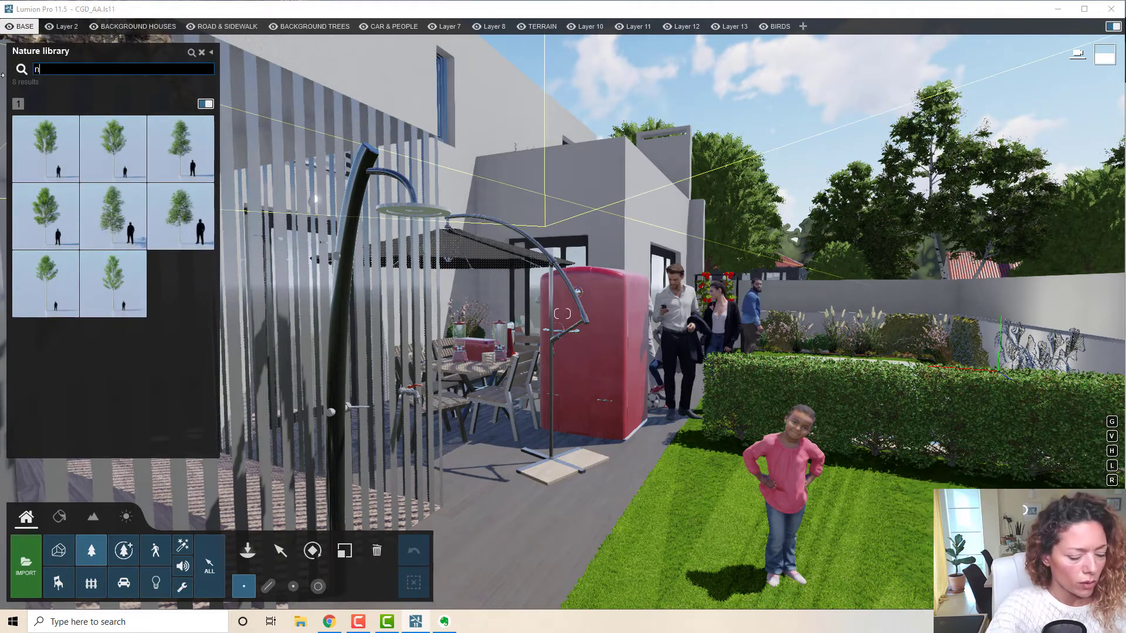
{"action": "type", "text": "ew"}
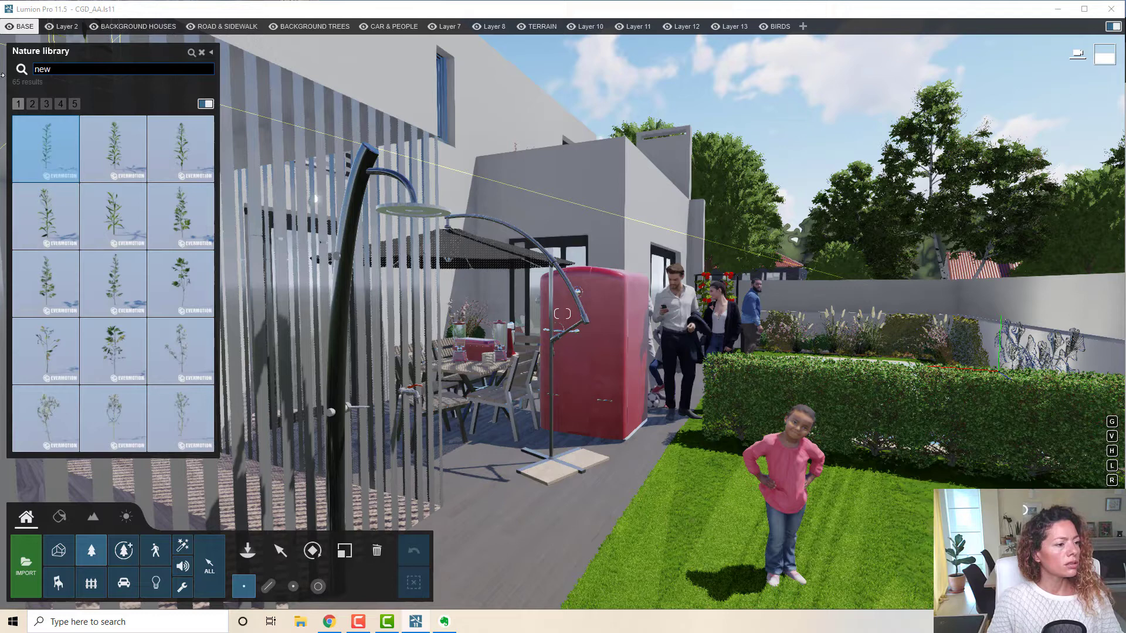
{"action": "mouse_move", "coordinate": [155, 348]}
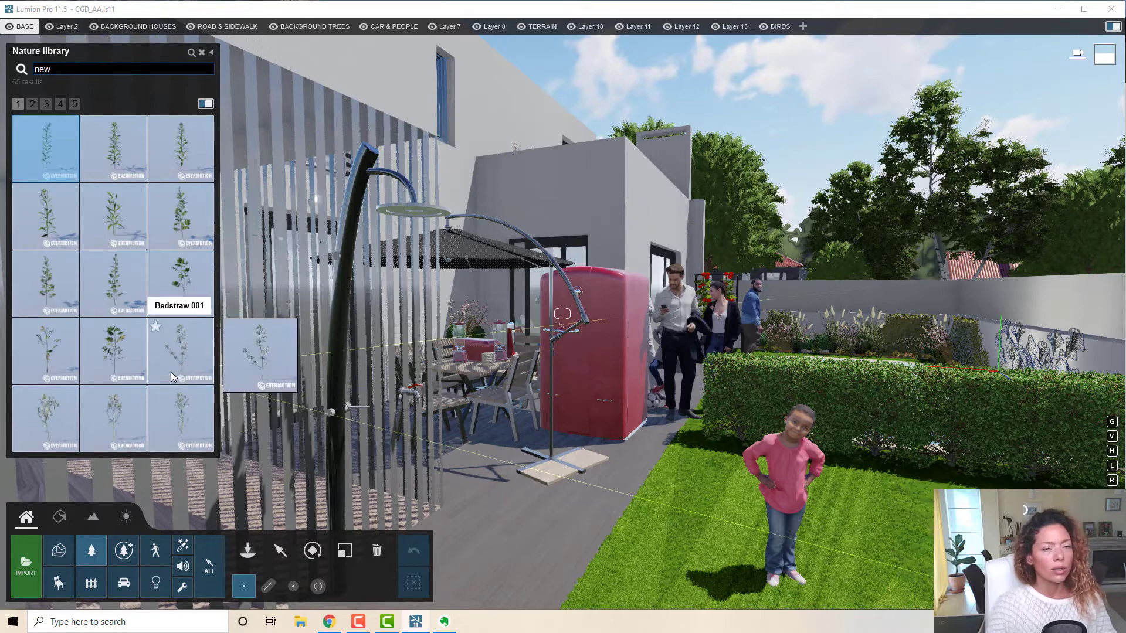
Browse the new nature results and preview the yellow-flowering plant from page 4 on the deck near the umbrella base.
{"action": "left_click", "coordinate": [47, 104]}
{"action": "left_click", "coordinate": [61, 105]}
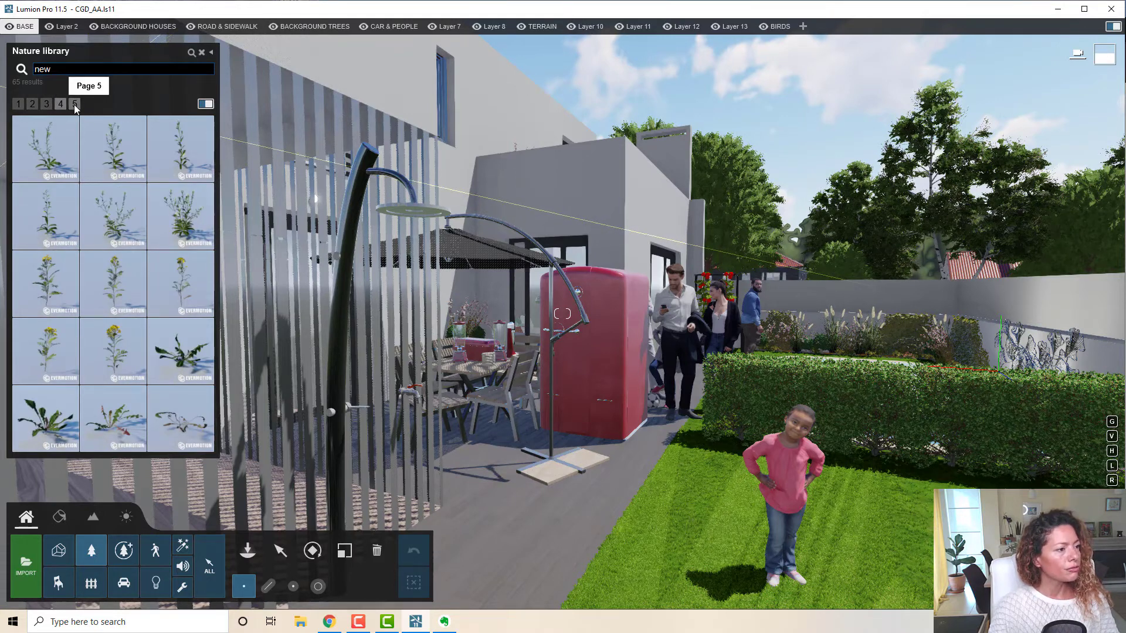
{"action": "left_click", "coordinate": [46, 105]}
{"action": "left_click", "coordinate": [60, 103]}
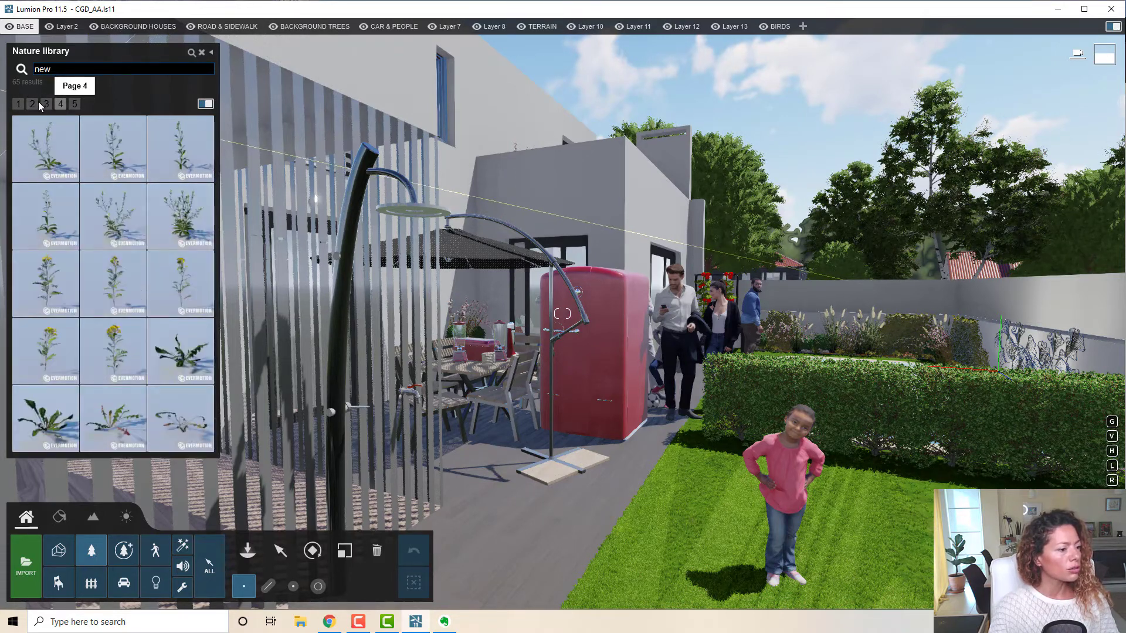
{"action": "left_click", "coordinate": [111, 350]}
{"action": "right_click_drag", "start_coordinate": [599, 502], "coordinate": [581, 564]}
{"action": "key", "text": "w"}
{"action": "key", "text": "s"}
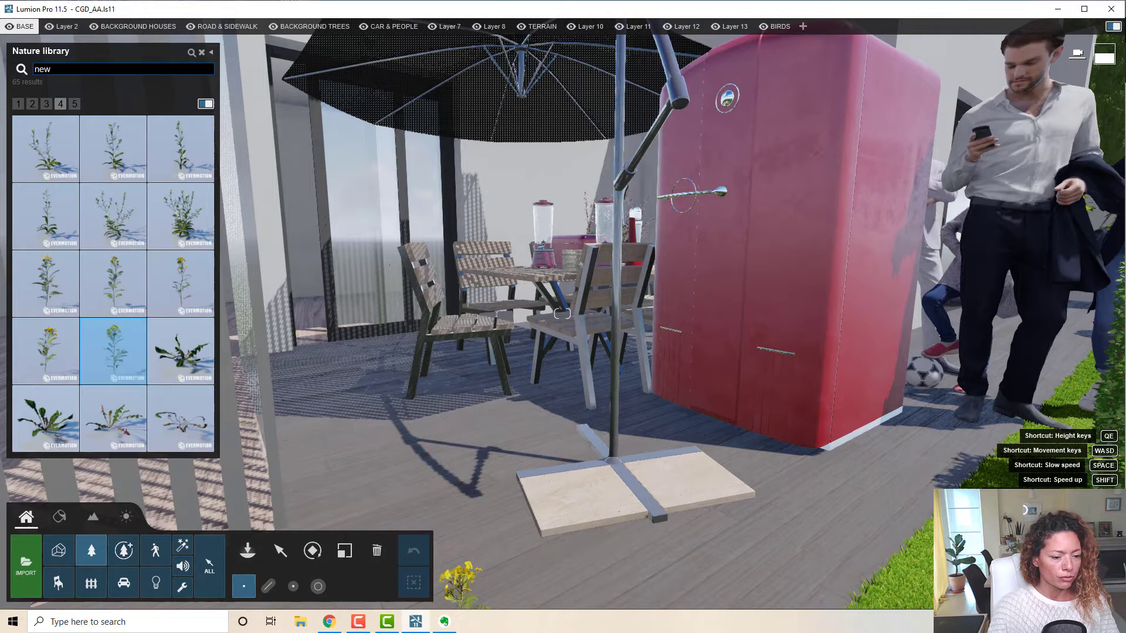
{"action": "left_click", "coordinate": [282, 556]}
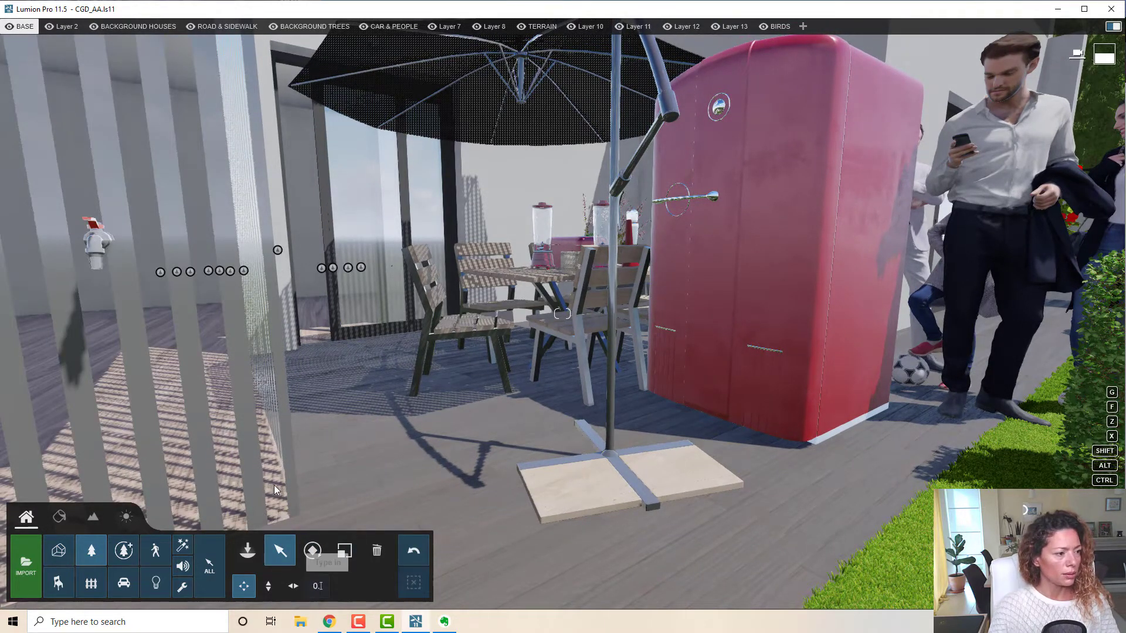
Switch to the Lumion 11.5 release notes in Chrome and read section 2.1 on Build Mode.
{"action": "left_click", "coordinate": [328, 621]}
{"action": "scroll", "coordinate": [621, 318], "scroll_direction": "down", "scroll_amount": 10}
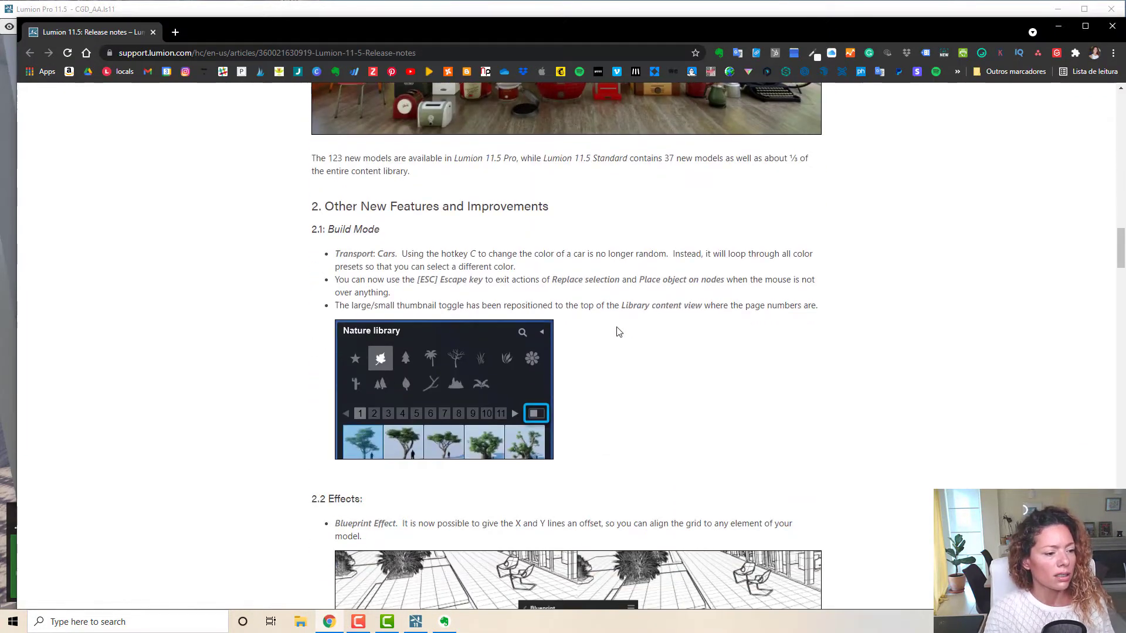
Read through the release notes from section 2.2 Effects to the miscellaneous interface changes and other fixes in section 3.5.
{"action": "scroll", "coordinate": [619, 331], "scroll_direction": "down", "scroll_amount": 15}
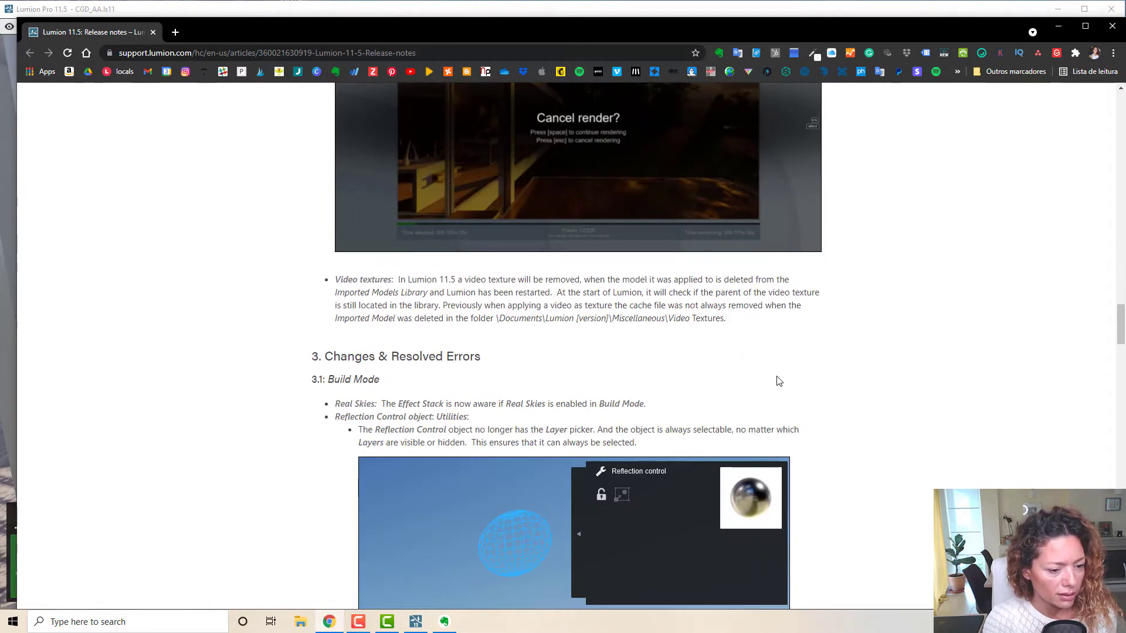
{"action": "scroll", "coordinate": [778, 381], "scroll_direction": "down", "scroll_amount": 10}
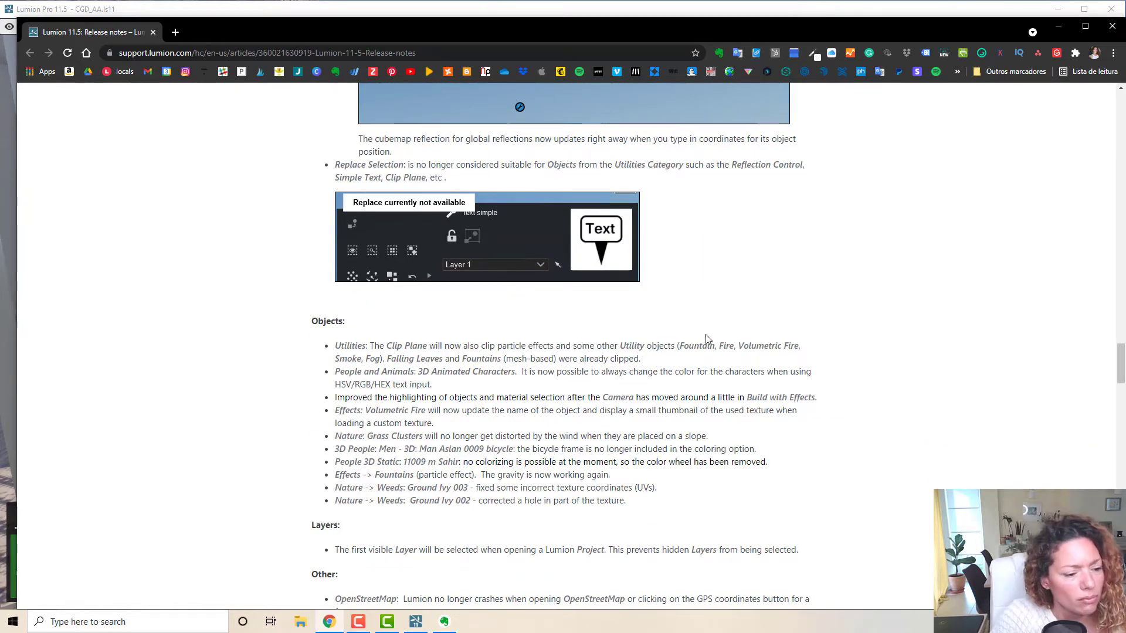
{"action": "scroll", "coordinate": [689, 331], "scroll_direction": "down", "scroll_amount": 4}
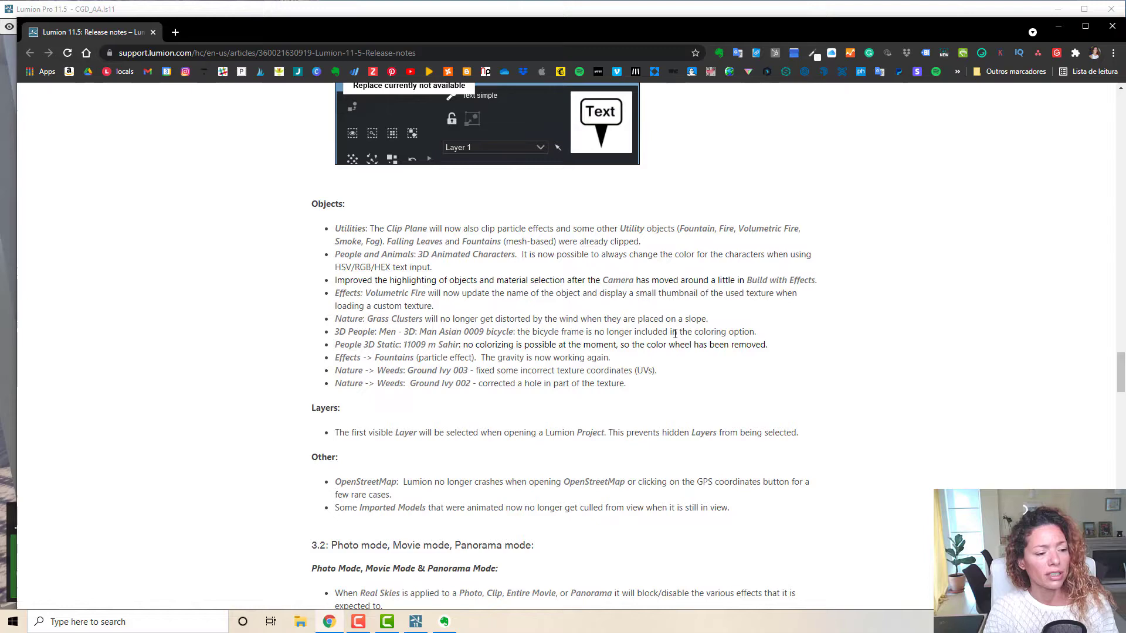
{"action": "scroll", "coordinate": [672, 330], "scroll_direction": "down", "scroll_amount": 1}
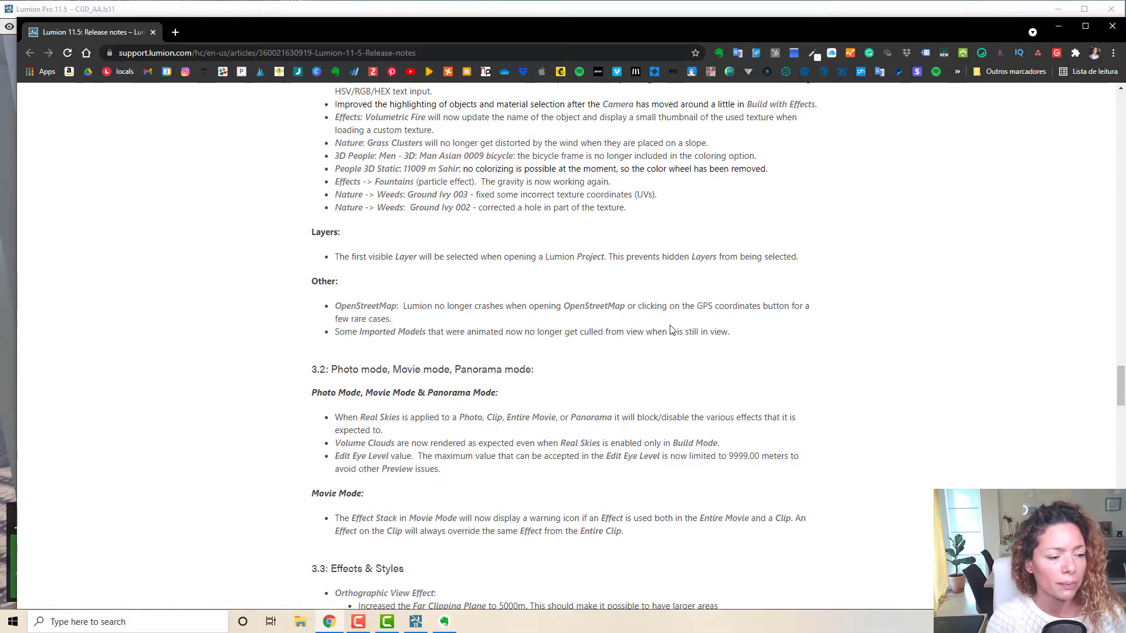
{"action": "scroll", "coordinate": [672, 330], "scroll_direction": "down", "scroll_amount": 4}
{"action": "scroll", "coordinate": [672, 330], "scroll_direction": "down", "scroll_amount": 5}
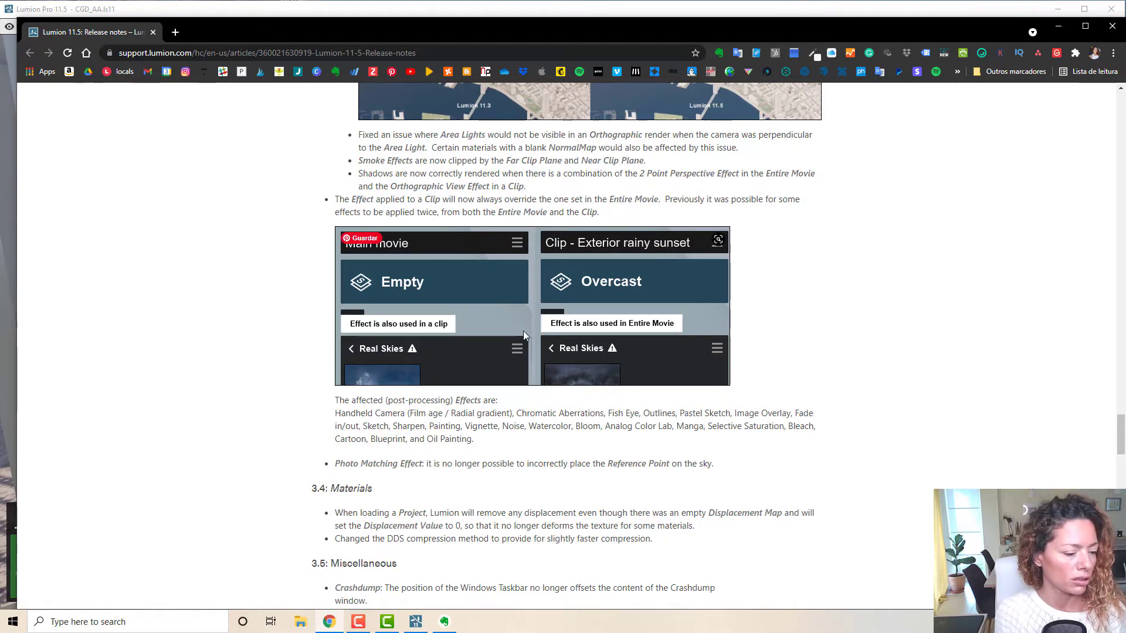
{"action": "scroll", "coordinate": [523, 334], "scroll_direction": "down", "scroll_amount": 7}
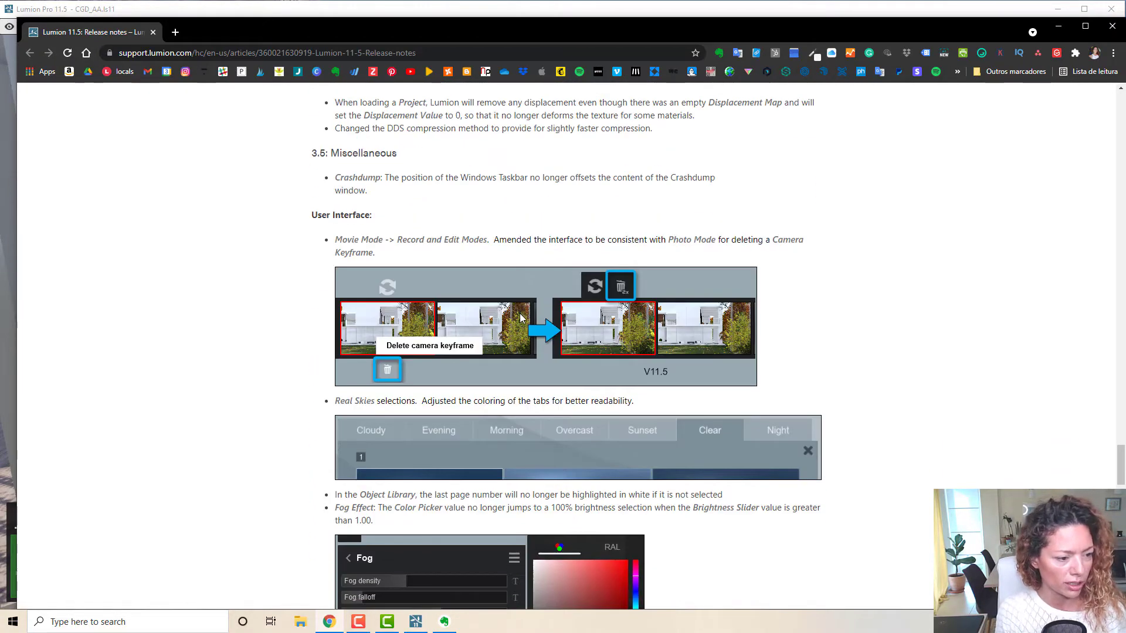
{"action": "scroll", "coordinate": [523, 319], "scroll_direction": "down", "scroll_amount": 7}
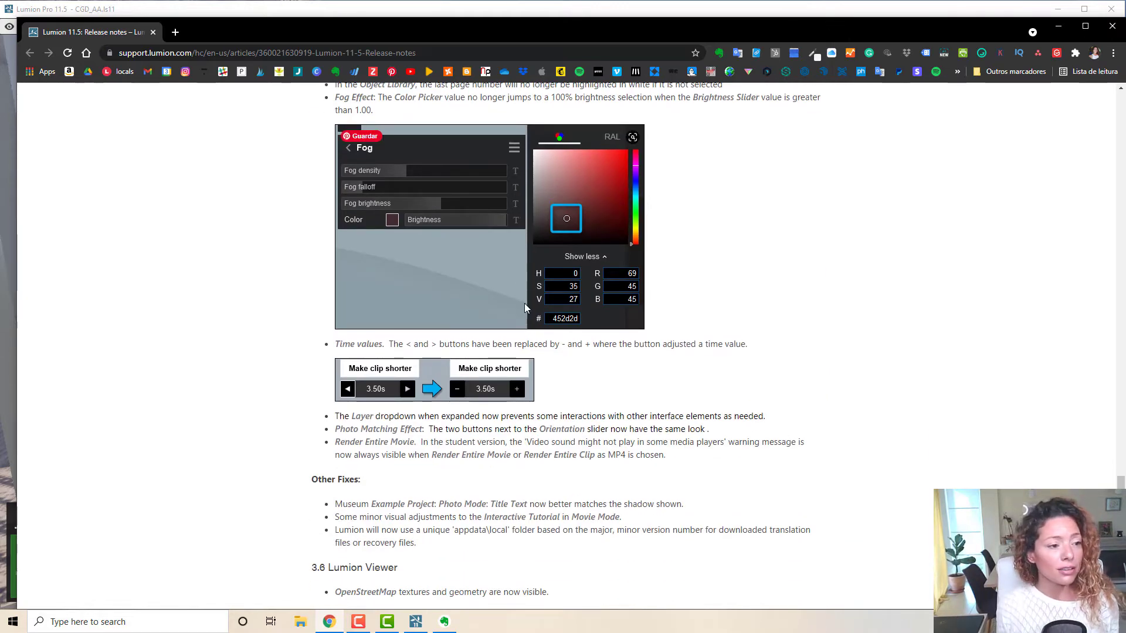
Return to the beginning of the release notes and review the title image and introduction.
{"action": "scroll", "coordinate": [1091, 129], "scroll_direction": "up", "scroll_amount": 20}
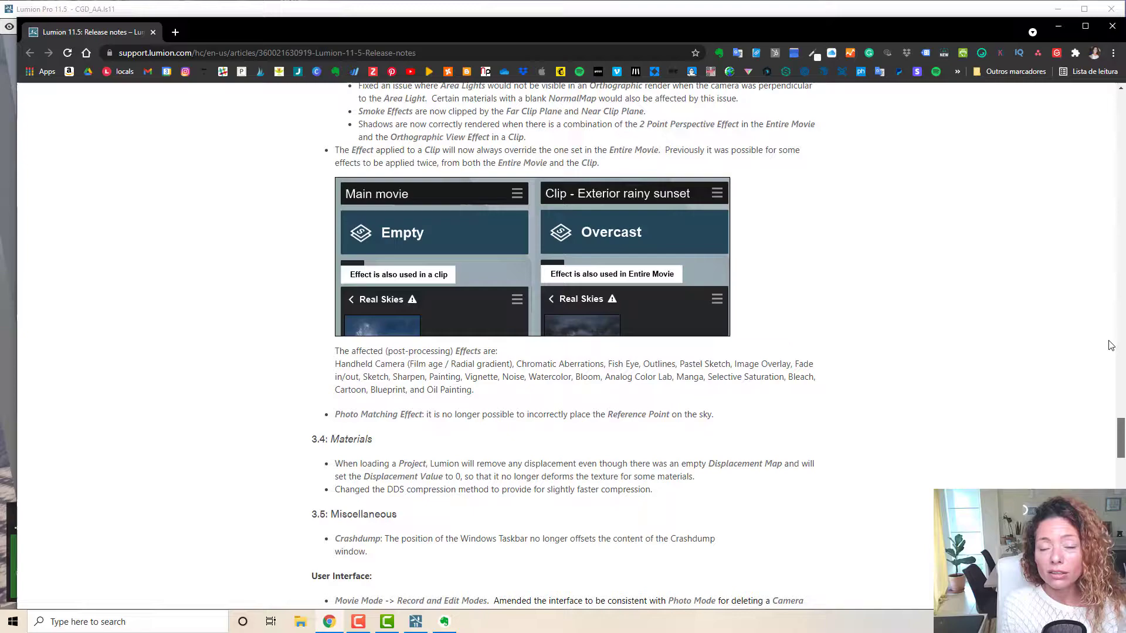
{"action": "scroll", "coordinate": [1091, 132], "scroll_direction": "down", "scroll_amount": 4}
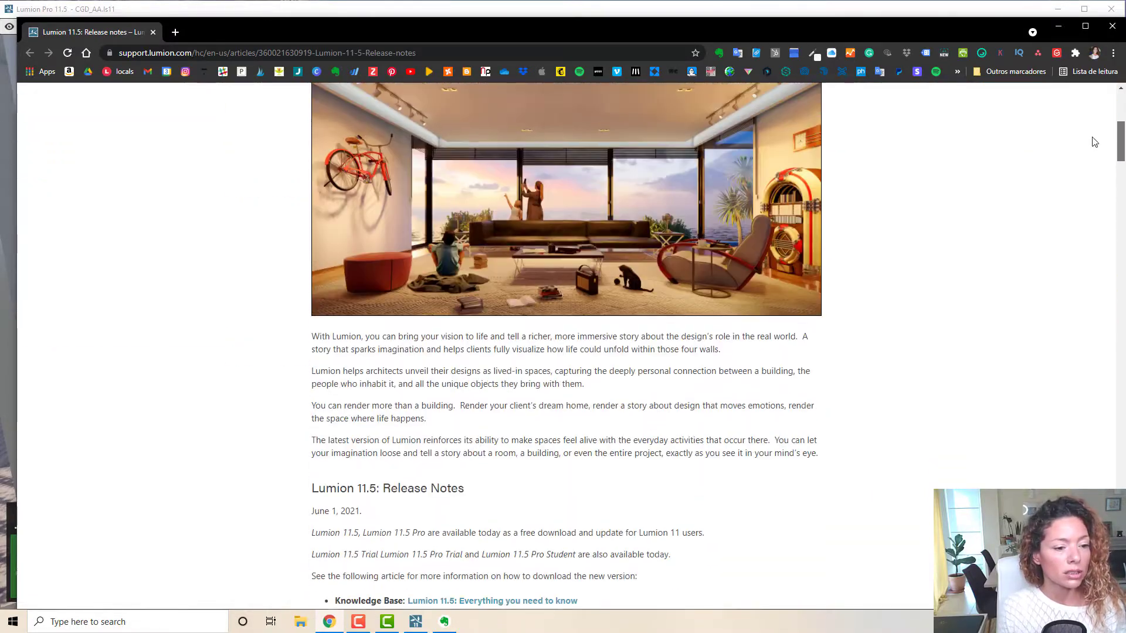
{"action": "scroll", "coordinate": [1092, 135], "scroll_direction": "up", "scroll_amount": 3}
{"action": "scroll", "coordinate": [1094, 140], "scroll_direction": "down", "scroll_amount": 1}
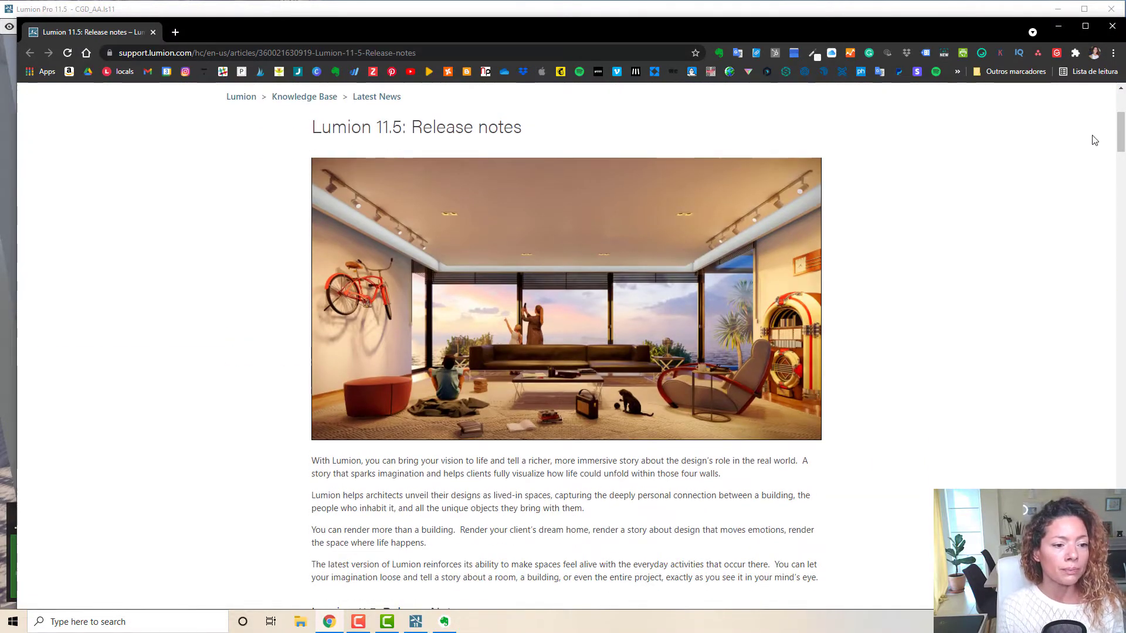